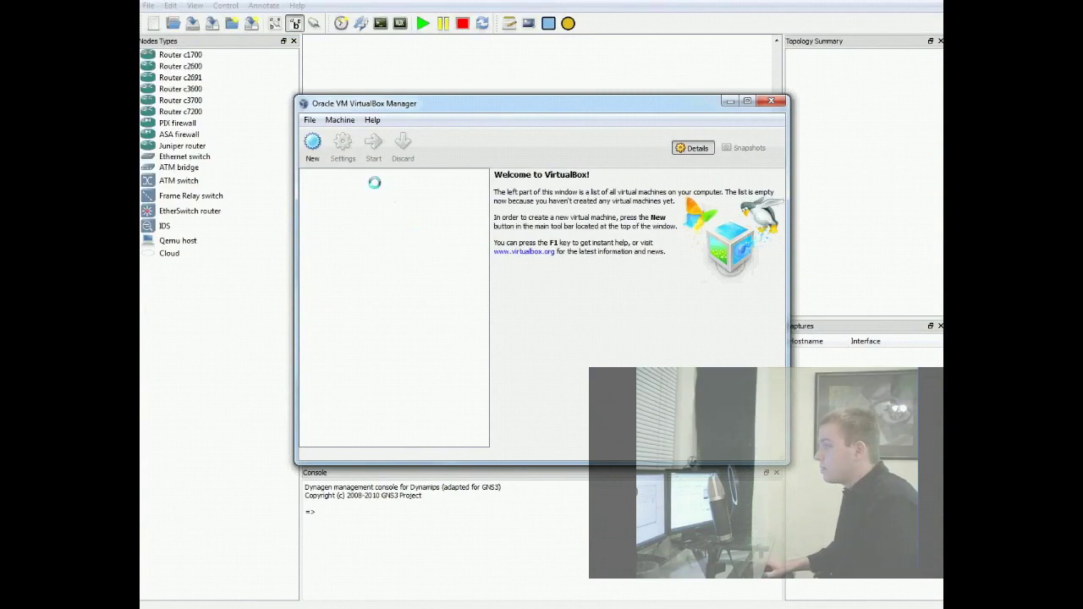
- Start a new VM named Ubuntu with recommended memory and a dynamically expanding 8 GB disk
click(313, 149)
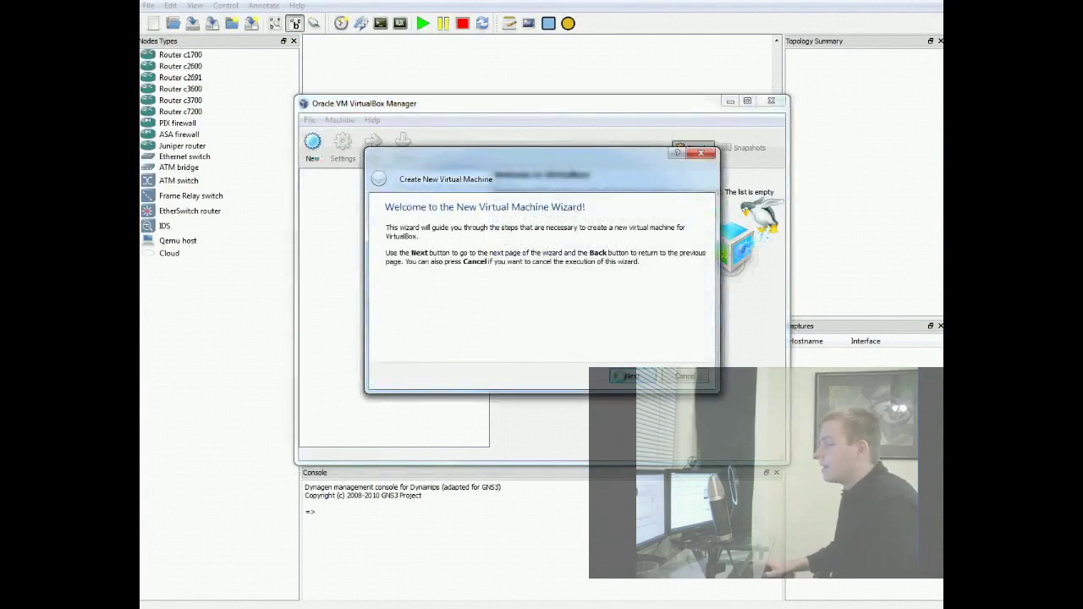
click(630, 376)
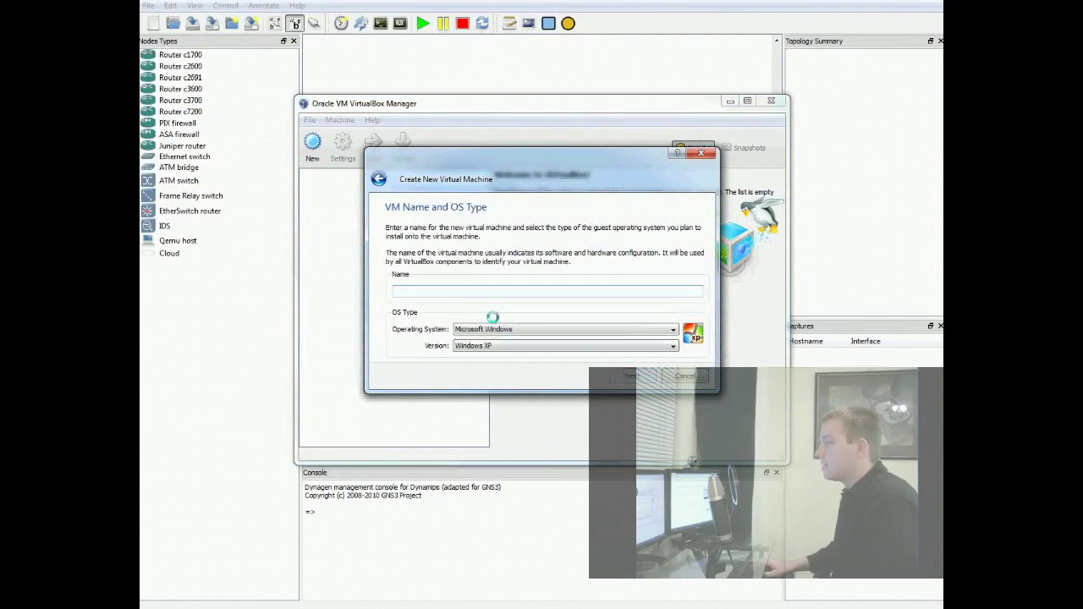
text(Ubun)
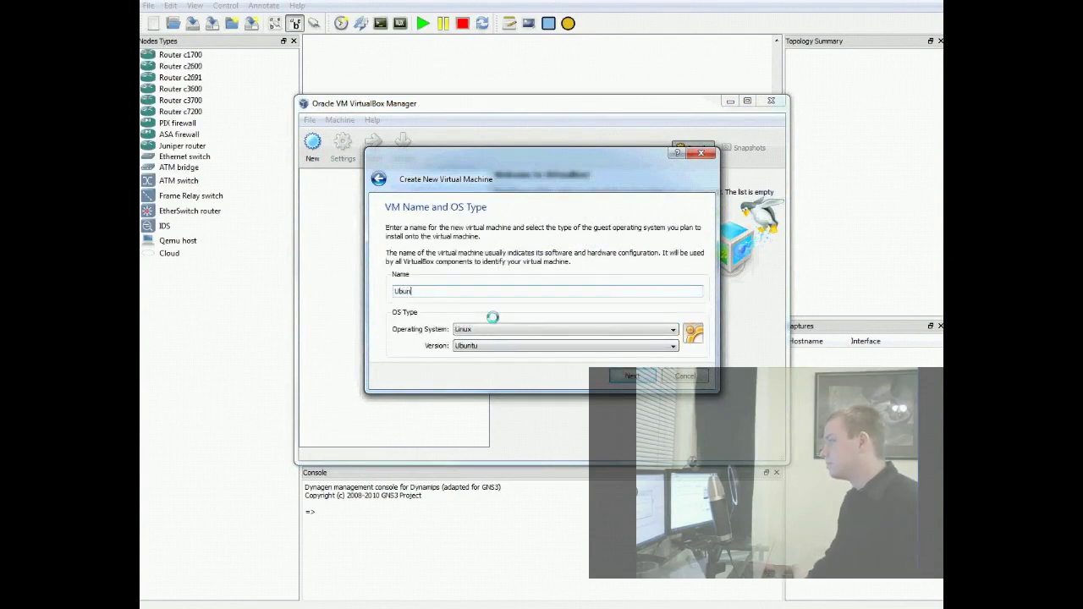
text(tu)
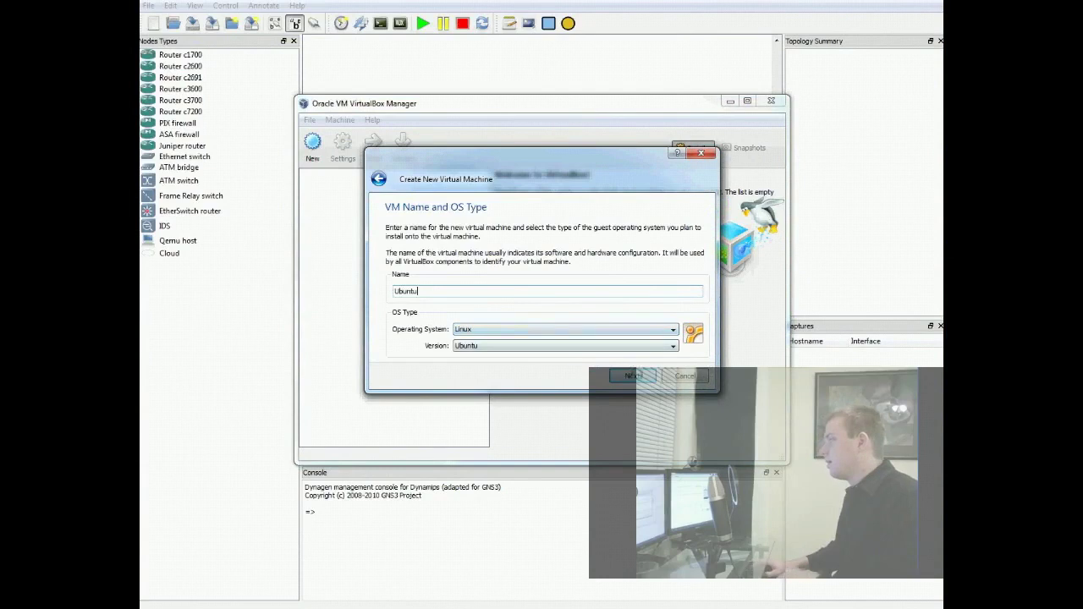
click(632, 376)
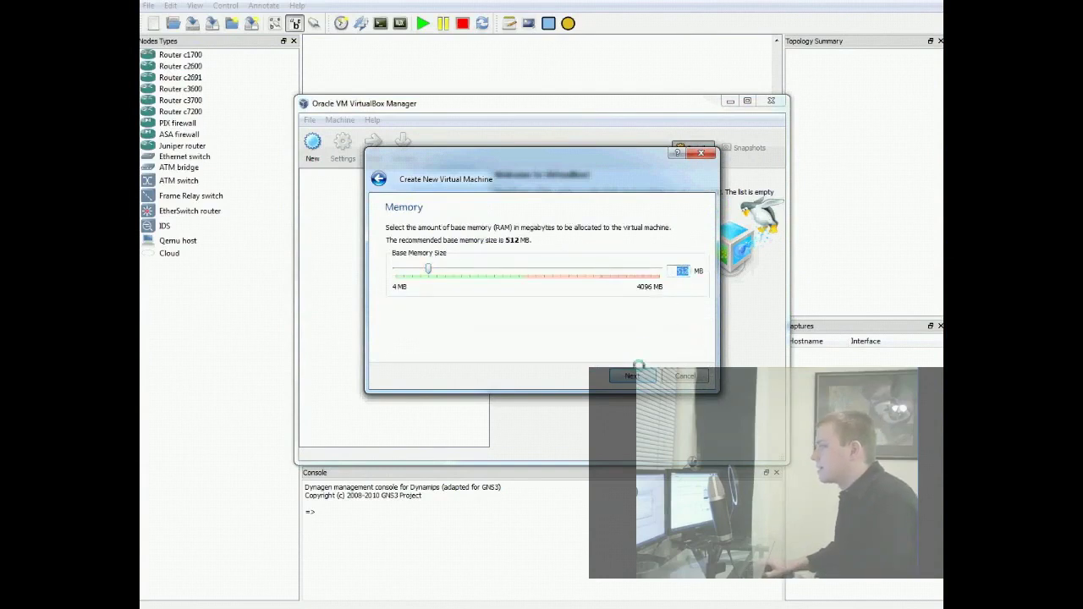
click(633, 376)
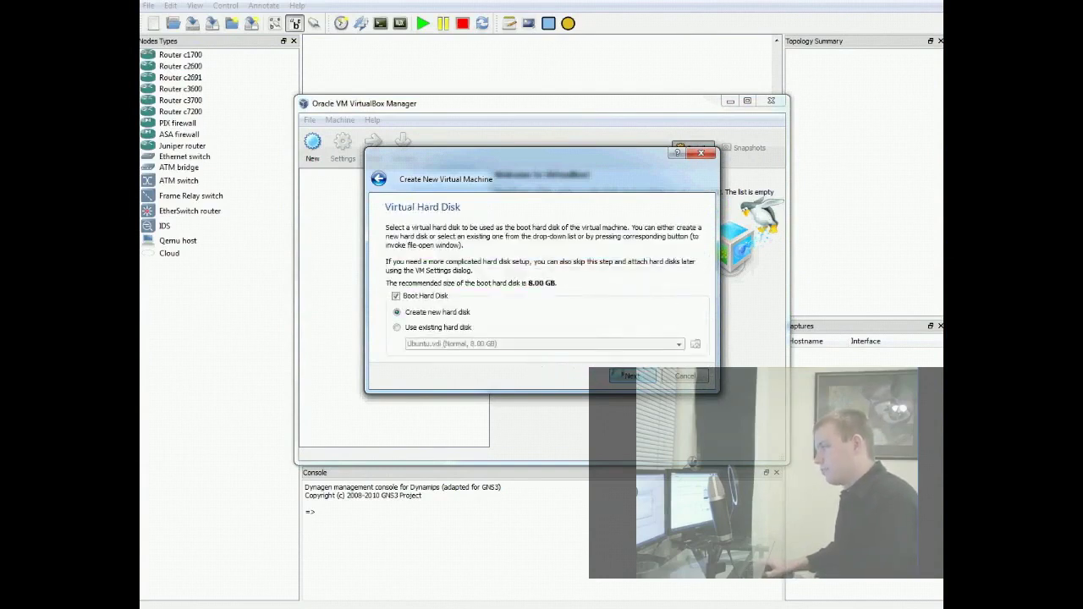
click(630, 376)
click(628, 354)
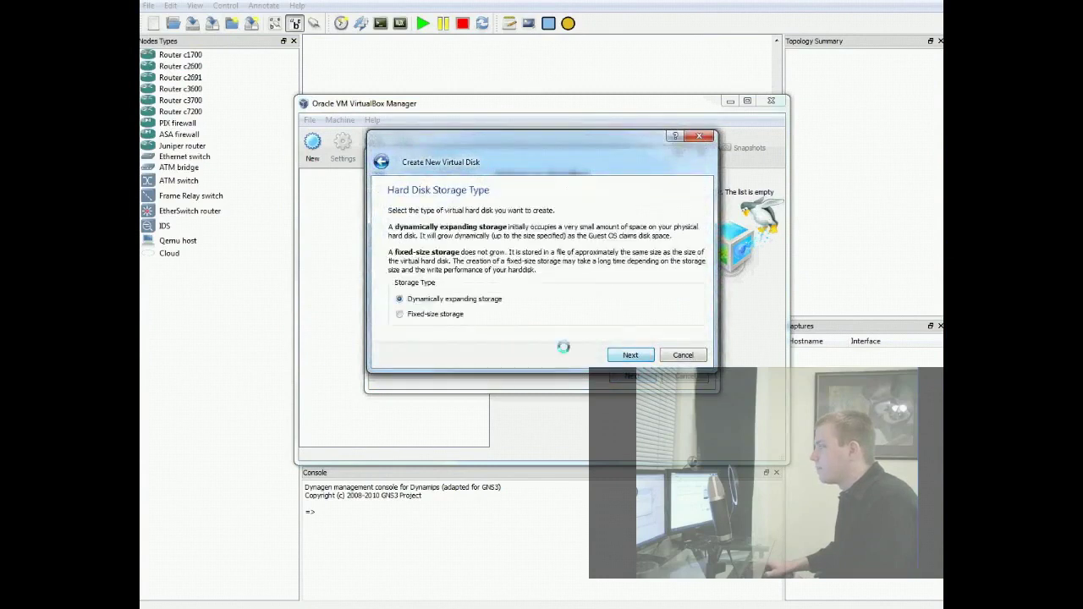
click(630, 354)
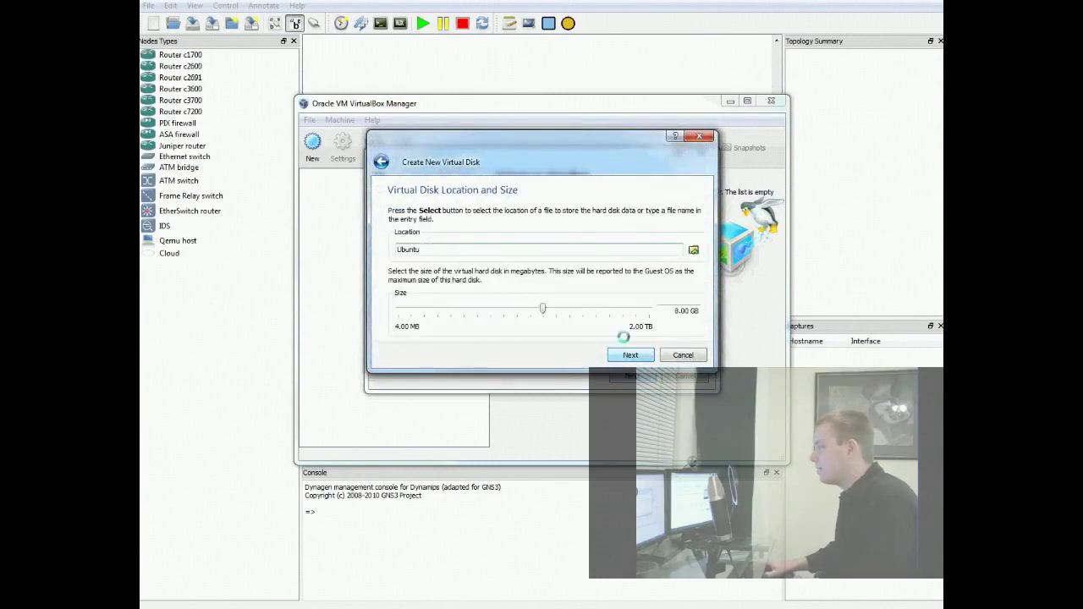
click(633, 354)
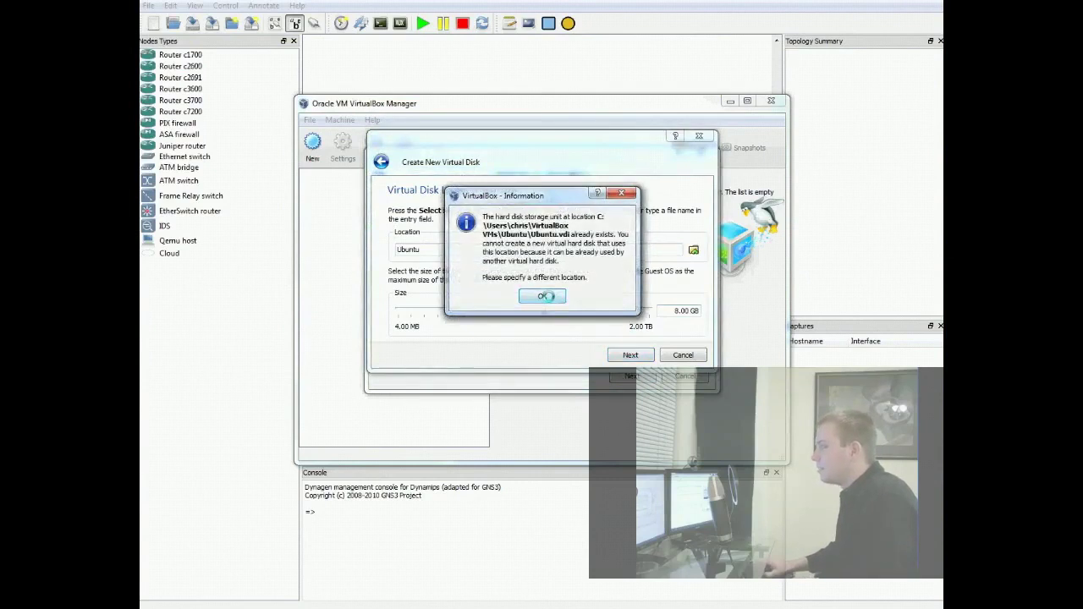
- Rename the disk to Ubuntu2.vdi, create it, and finish creating the Ubuntu VM
click(546, 295)
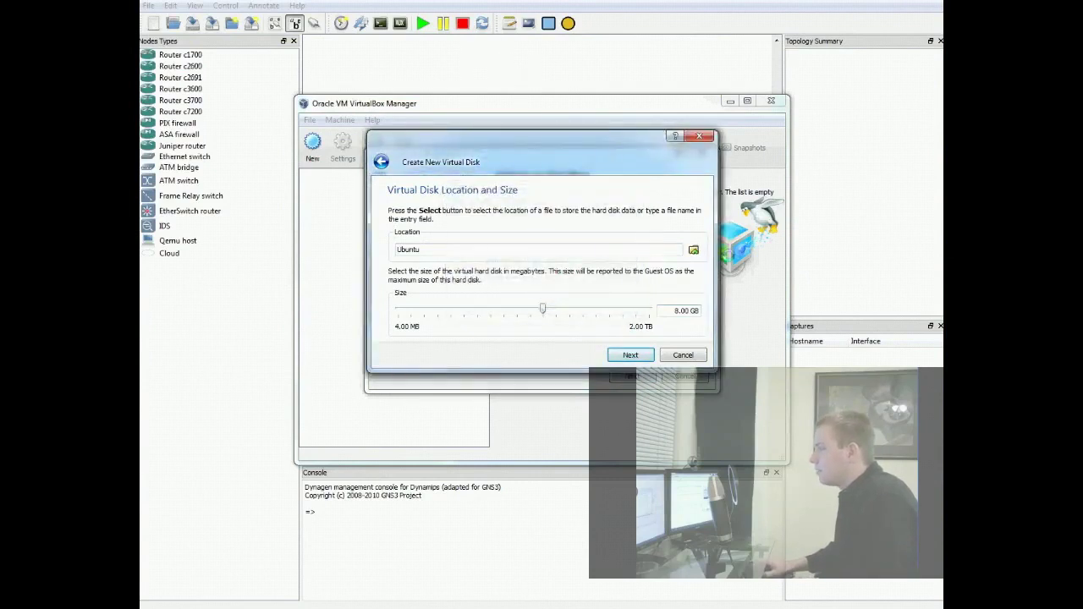
text(2)
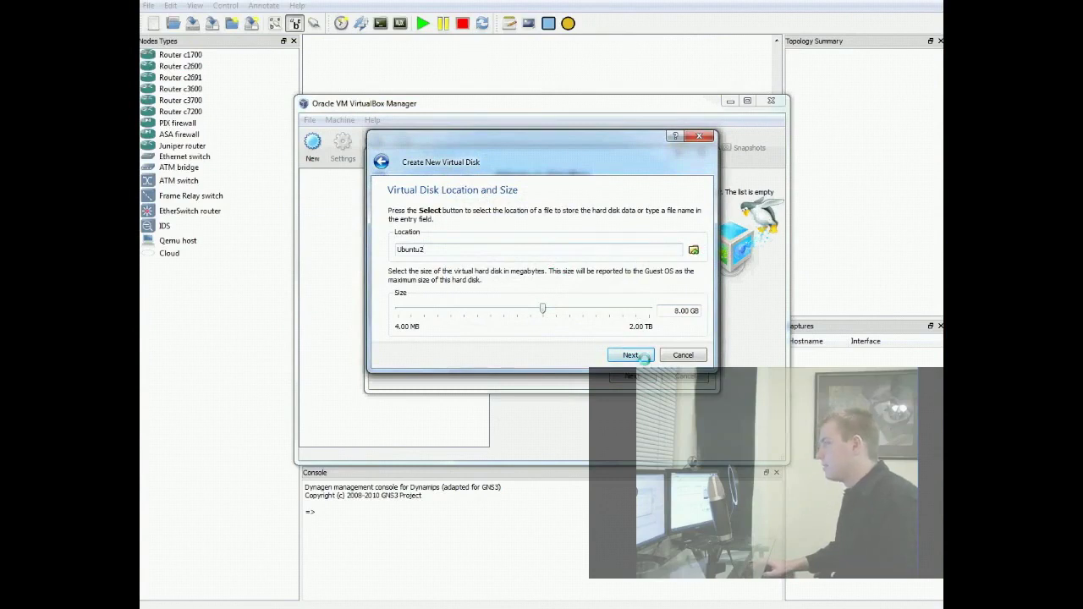
click(633, 354)
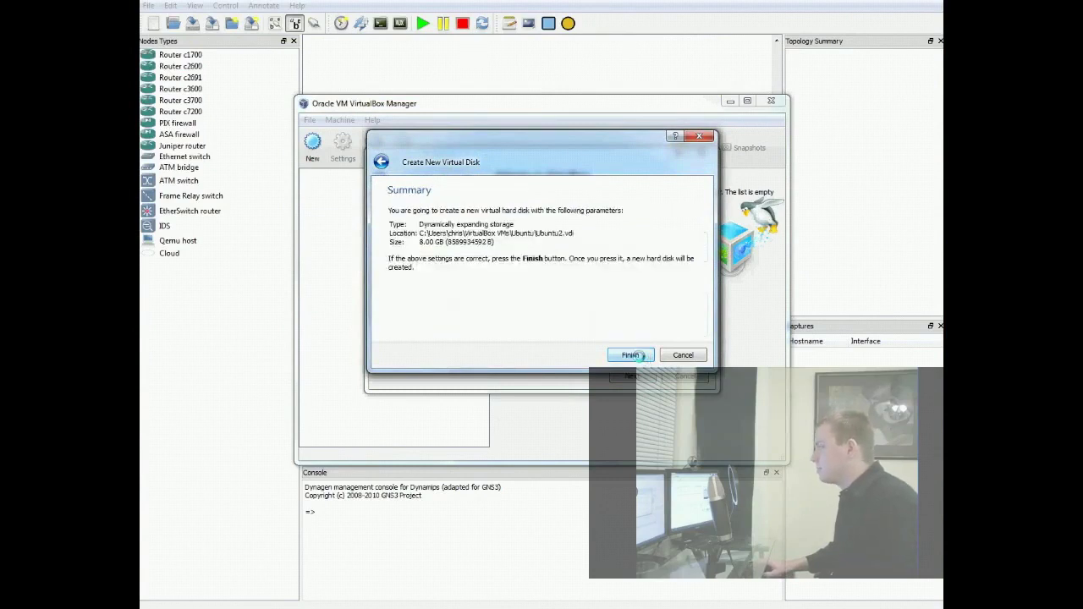
click(636, 355)
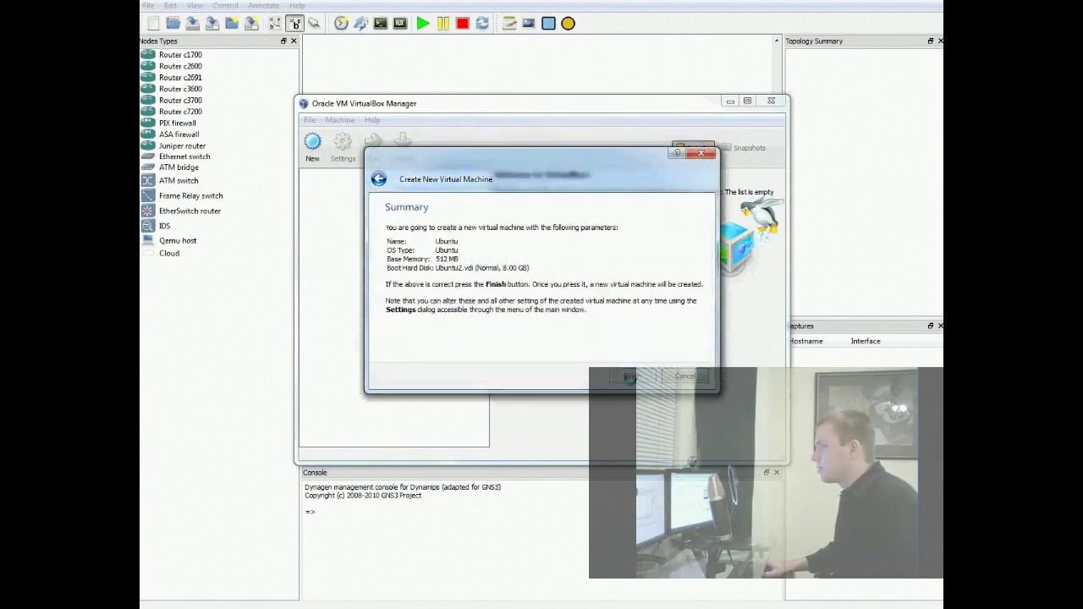
click(631, 376)
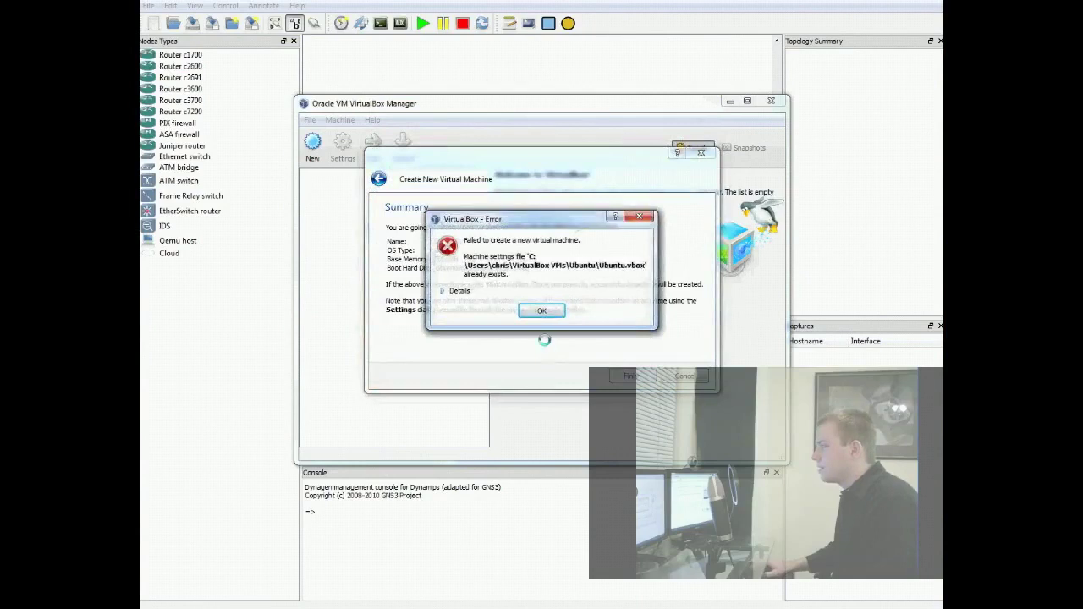
- Review the error's technical details and dismiss the 'already exists' message
click(447, 291)
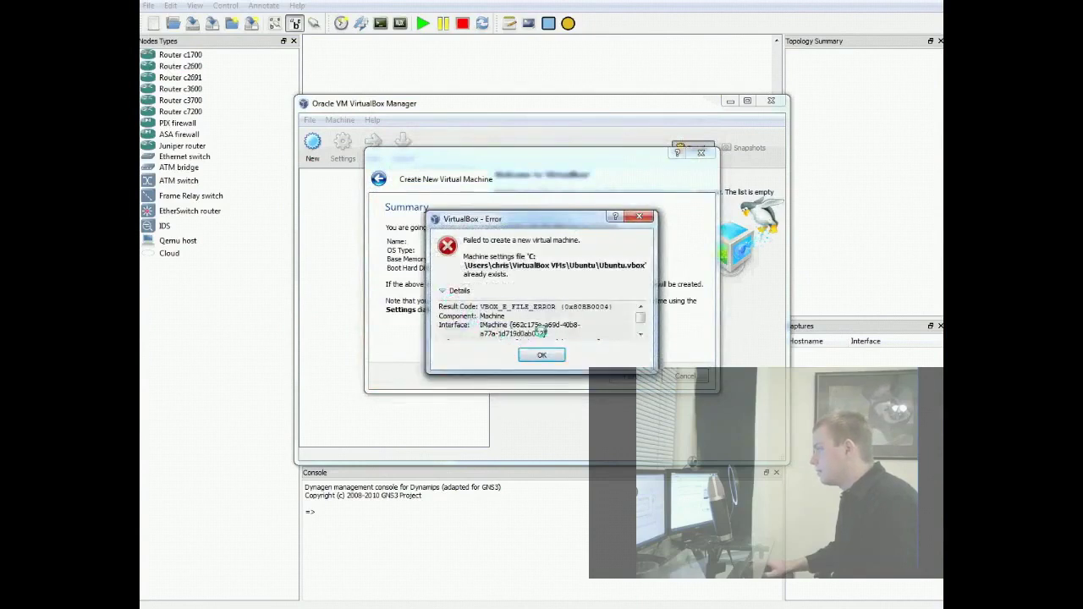
scroll(542, 333, down, 2)
scroll(541, 334, up, 2)
click(541, 354)
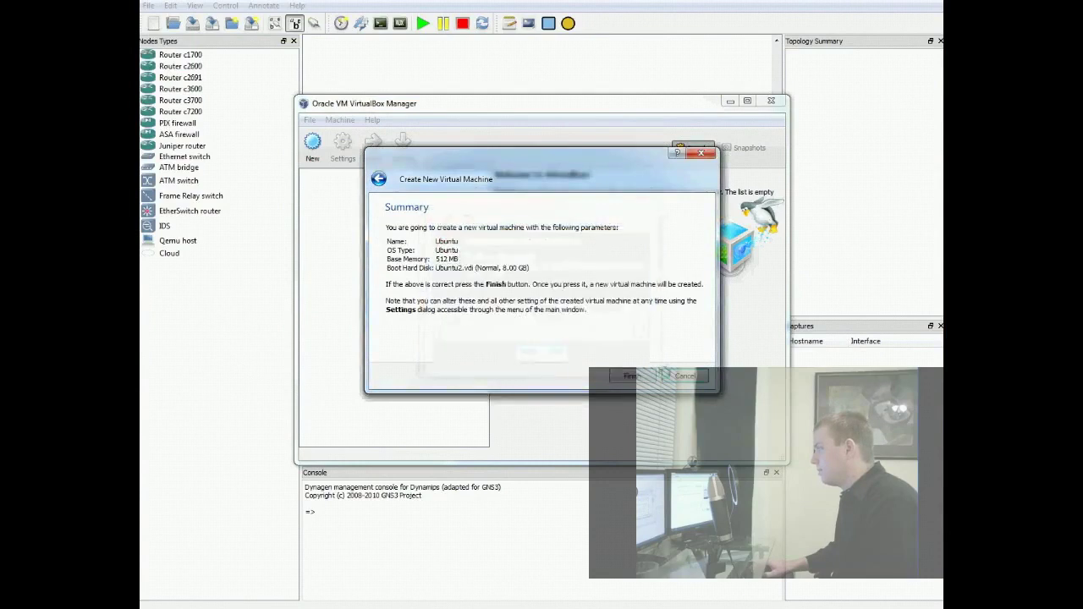
- Cancel the failed wizard and start a new VM named Linux with OS Linux, version Ubuntu
click(684, 375)
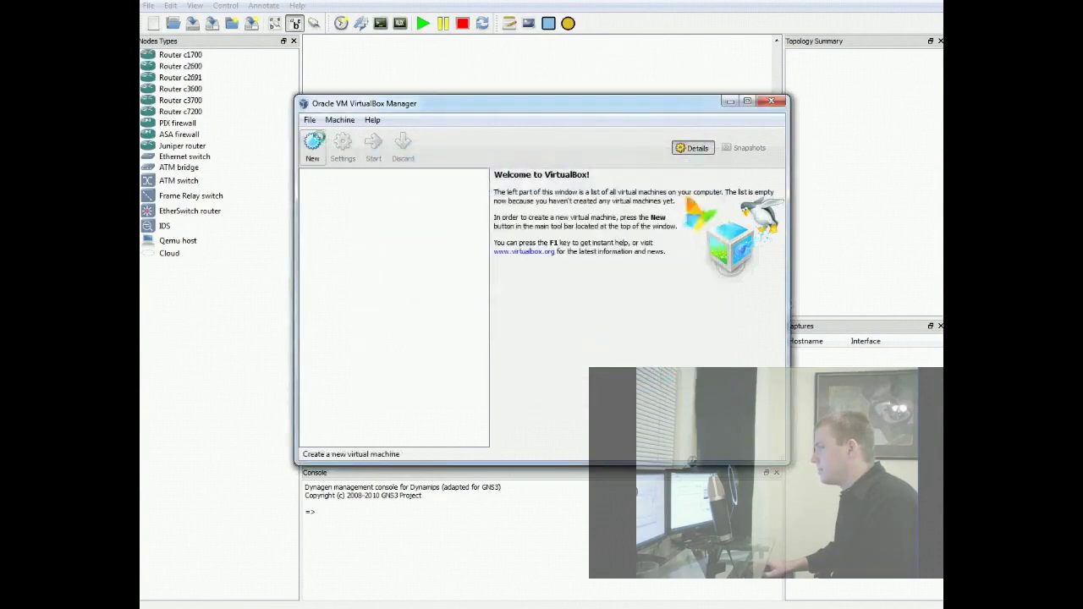
click(313, 144)
key(Return)
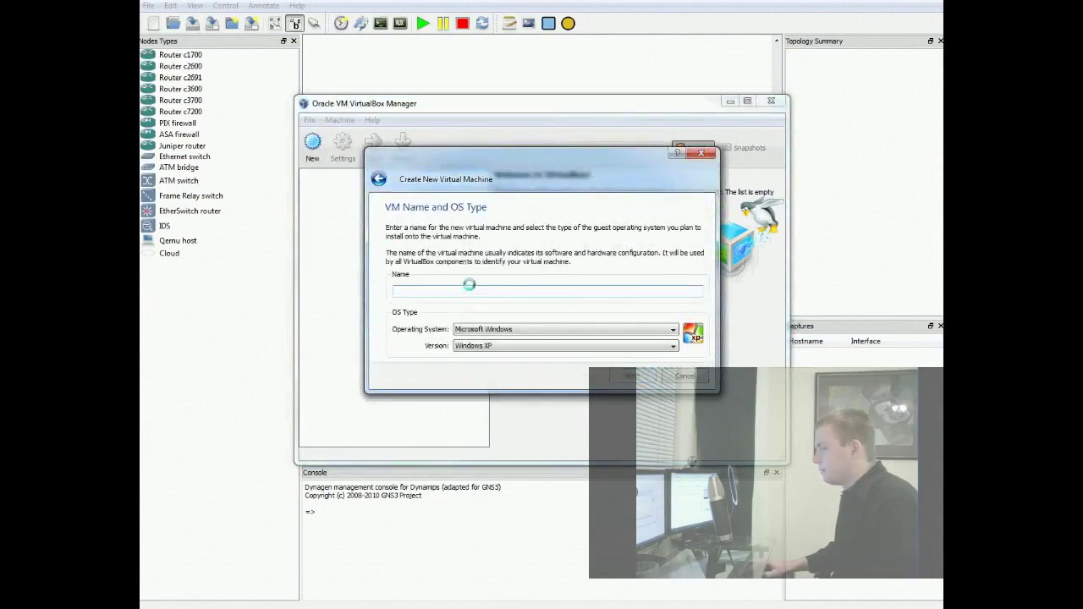
text(Linux)
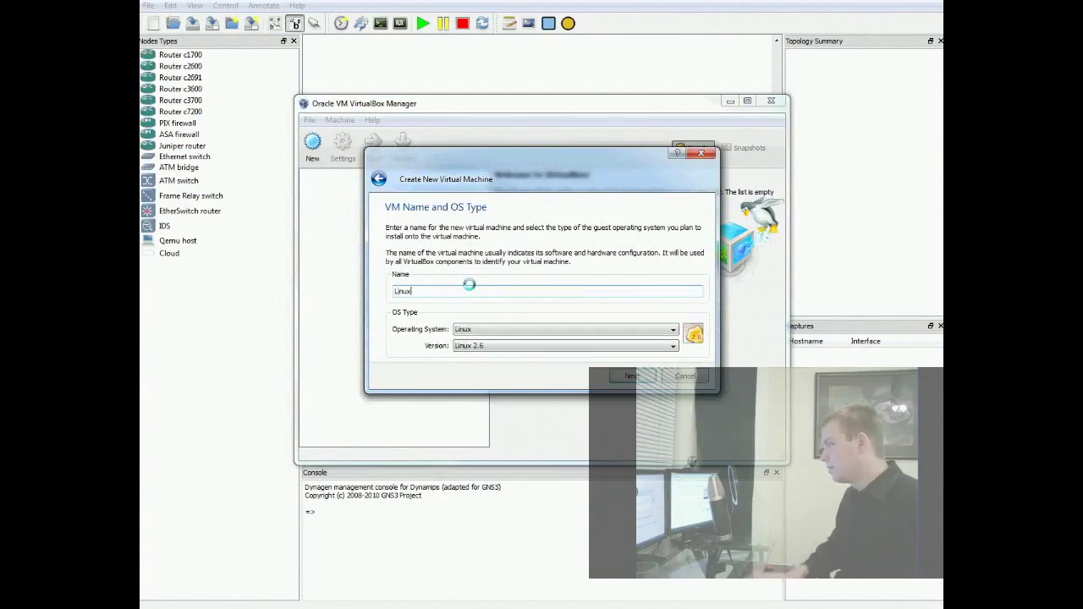
click(470, 329)
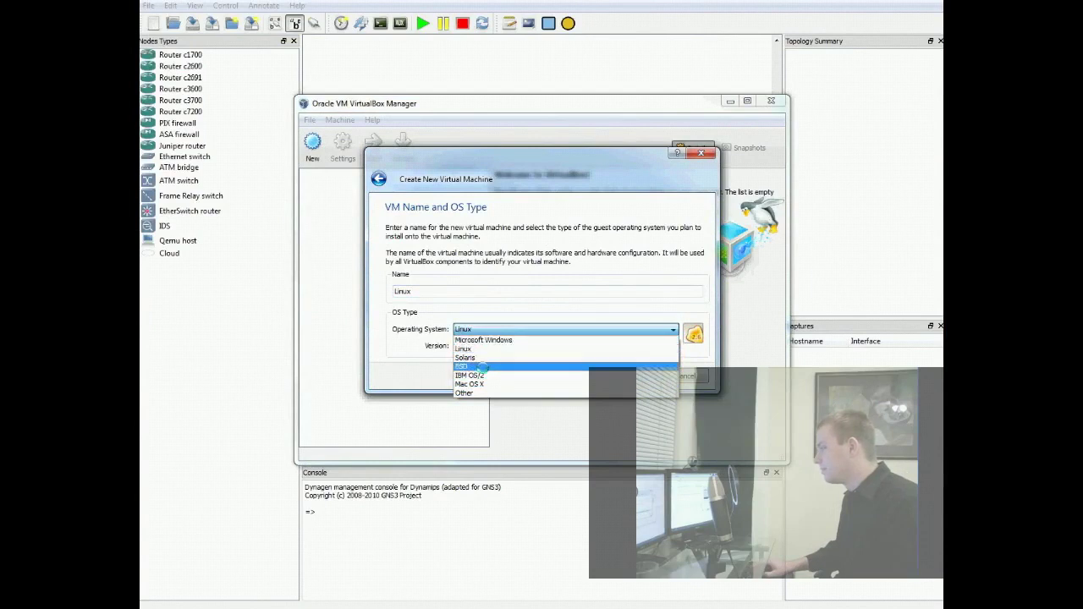
click(464, 349)
click(474, 346)
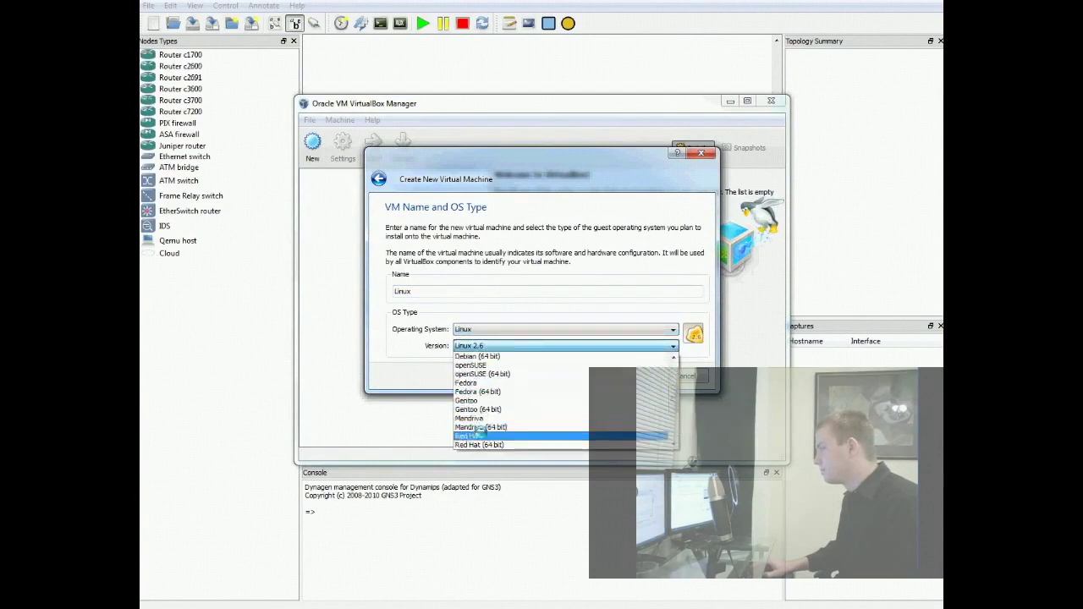
scroll(471, 423, down, 4)
click(469, 385)
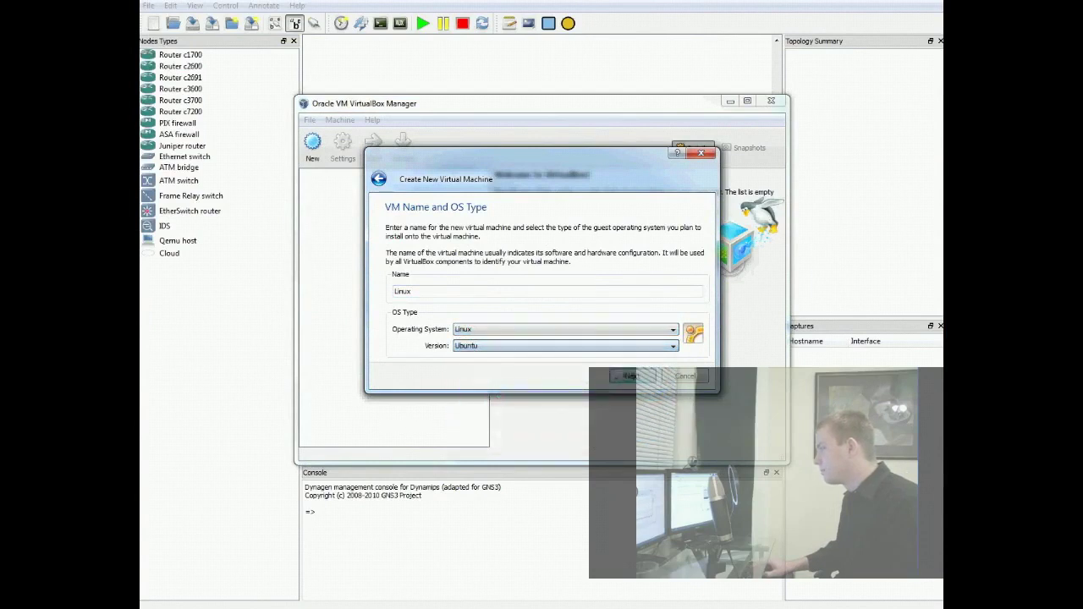
click(631, 376)
- Keep 512 MB memory and create a dynamically expanding 8 GB Linux.vdi disk
click(647, 373)
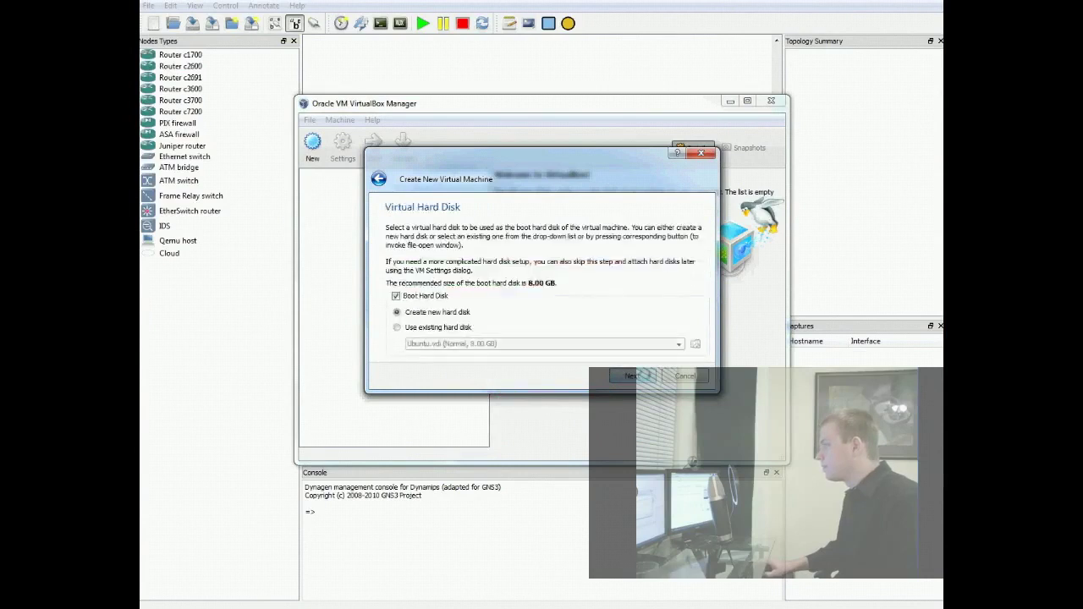
click(643, 376)
click(632, 355)
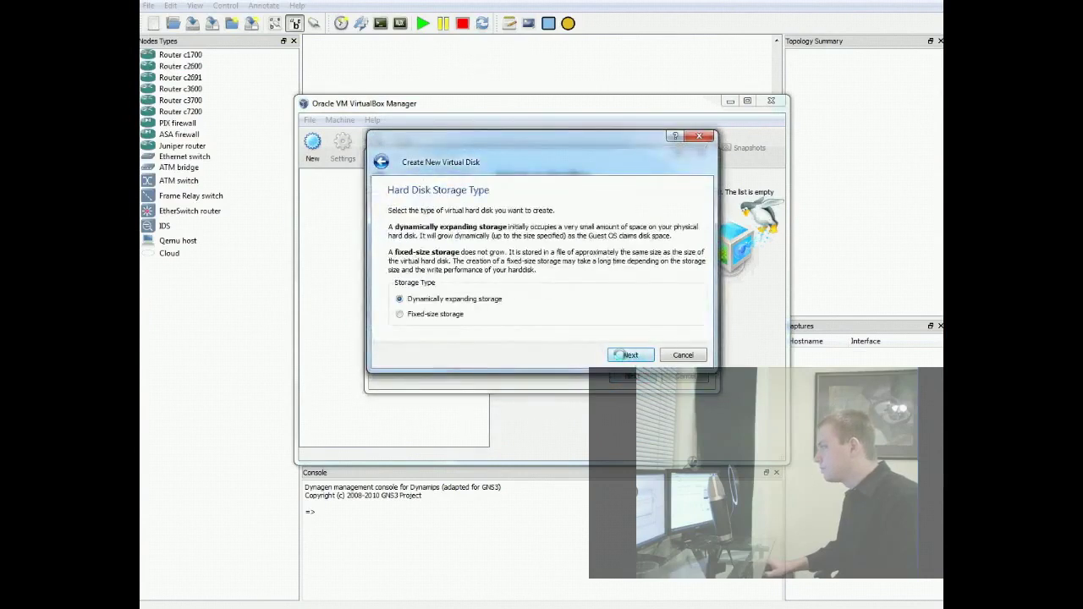
click(626, 354)
click(633, 355)
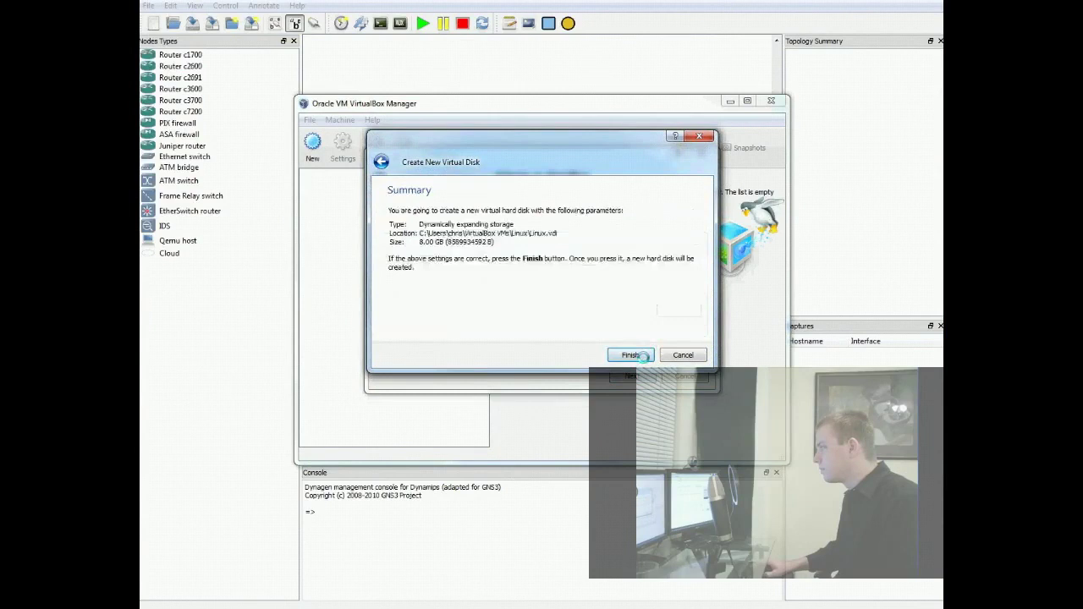
click(629, 355)
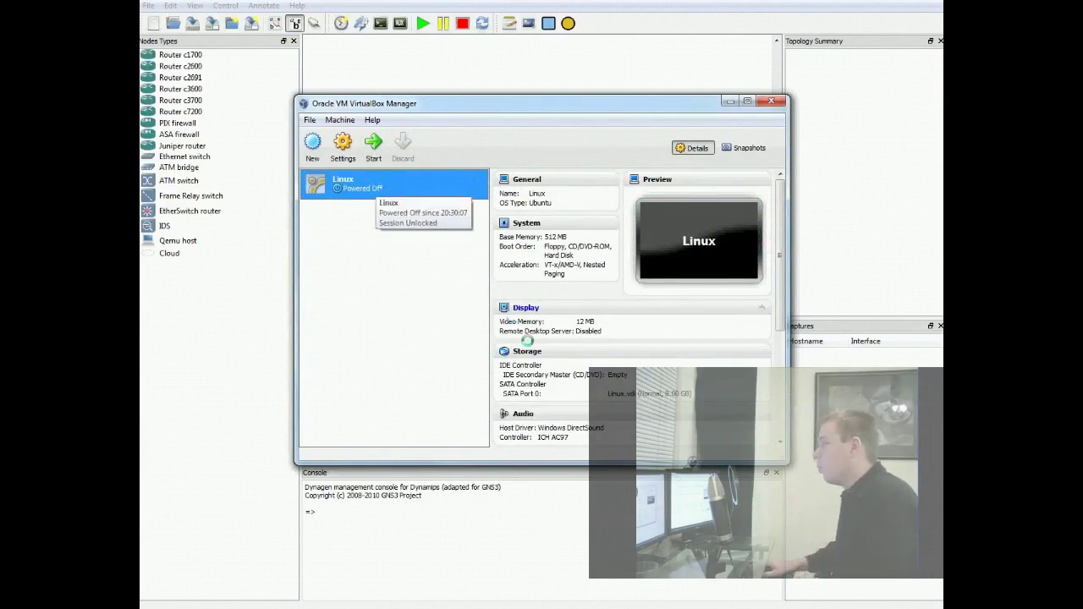
- Insert ubuntu-10.04-desktop-i386.iso into the Linux VM's empty IDE CD/DVD drive and save
click(526, 351)
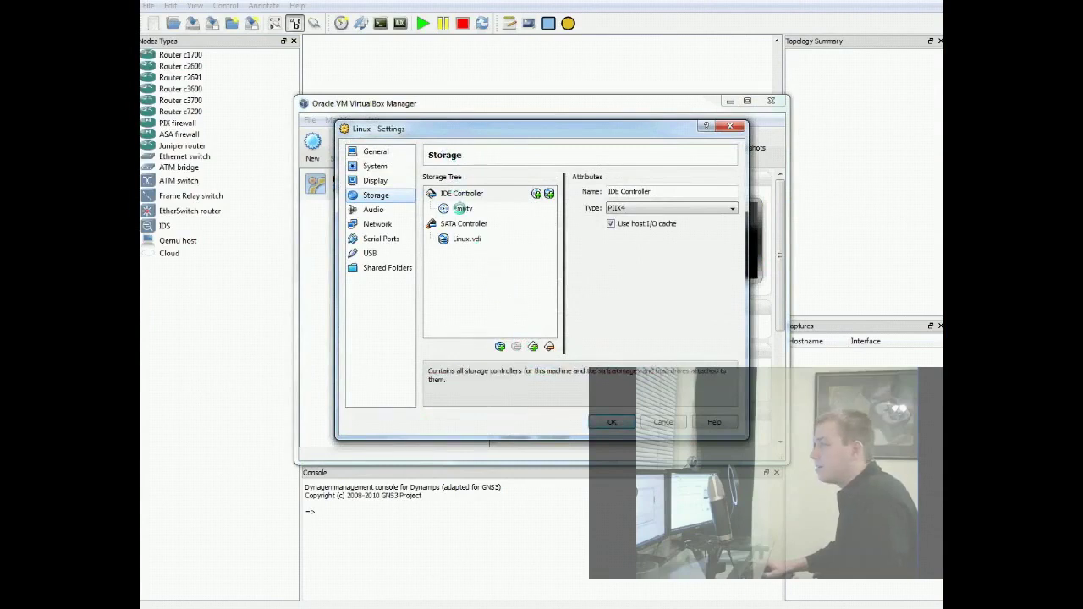
click(461, 208)
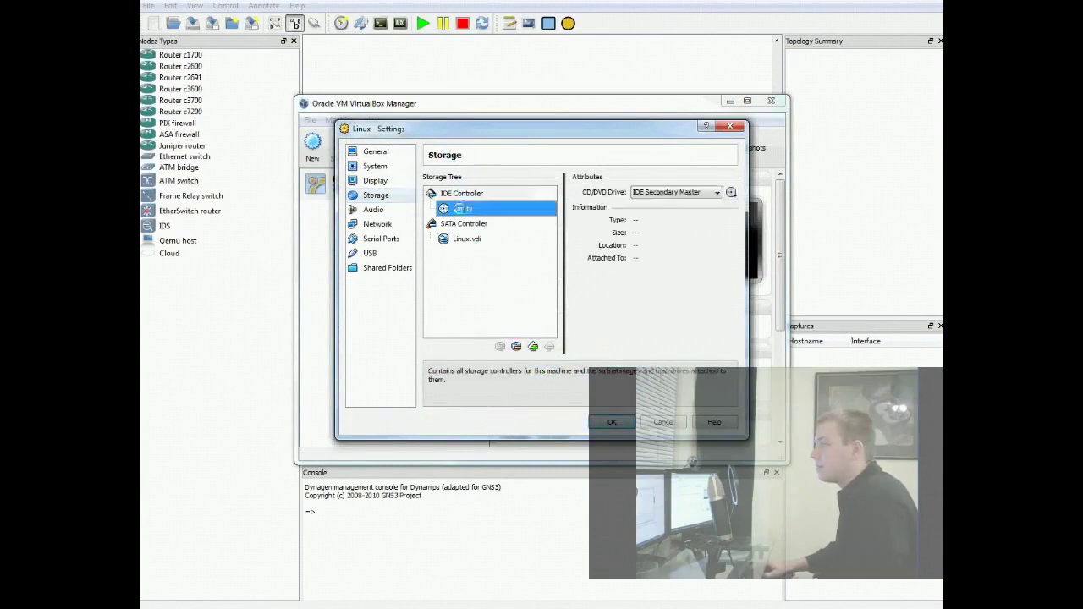
click(731, 192)
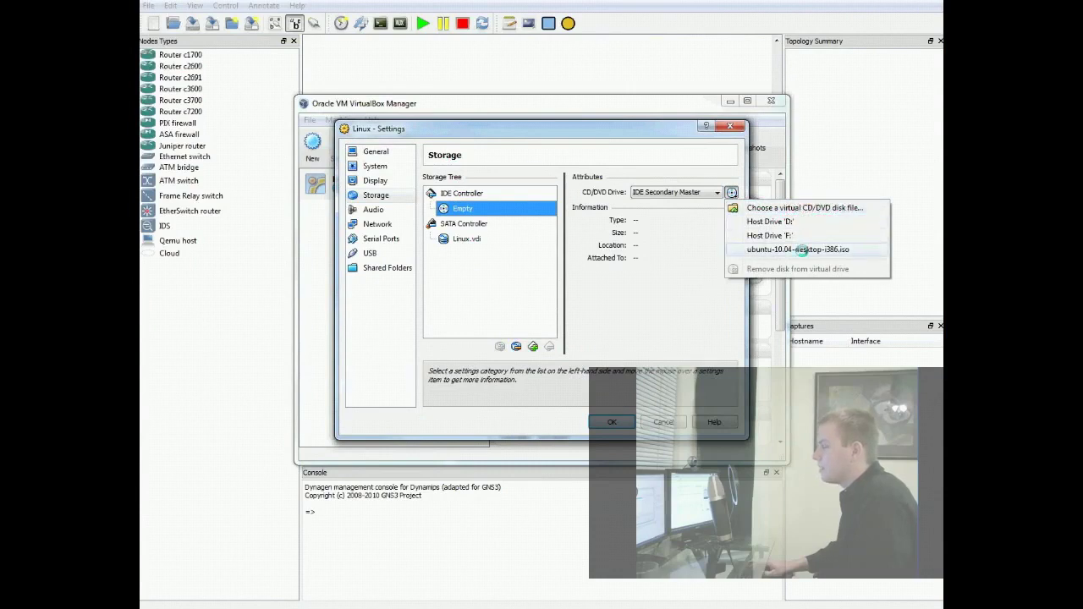
click(800, 250)
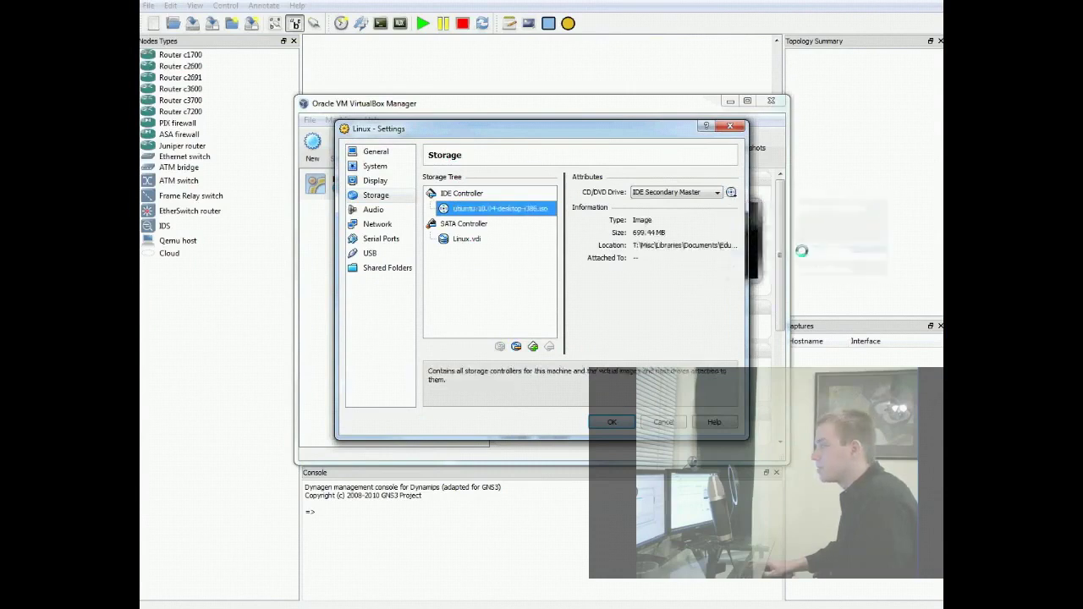
click(612, 420)
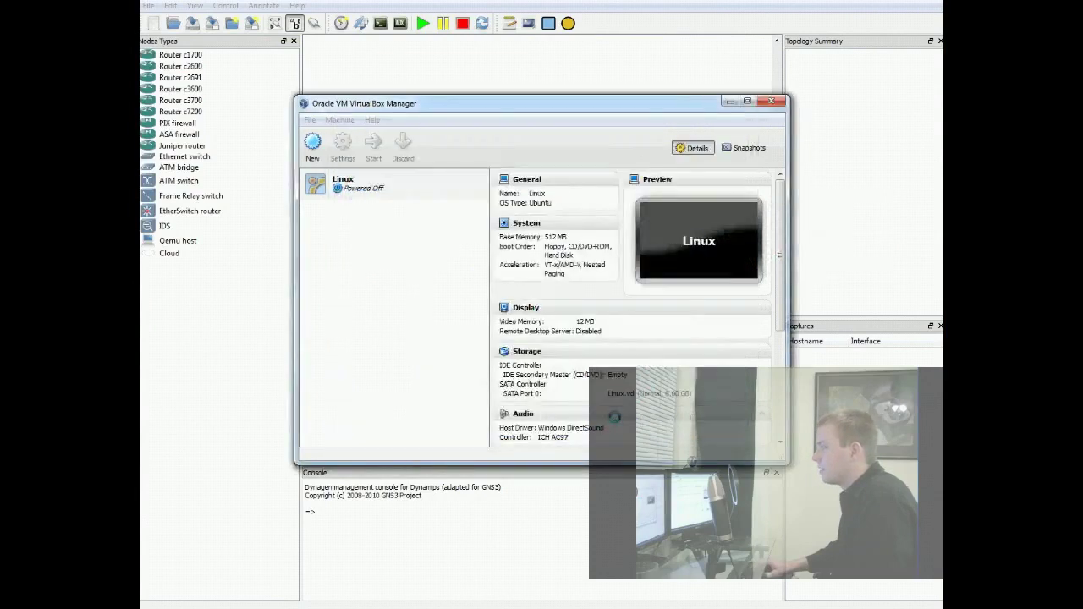
- Attach the Linux VM's Adapter 1 to Host-only Adapter, confirm, and start the VM
scroll(777, 251, down, 5)
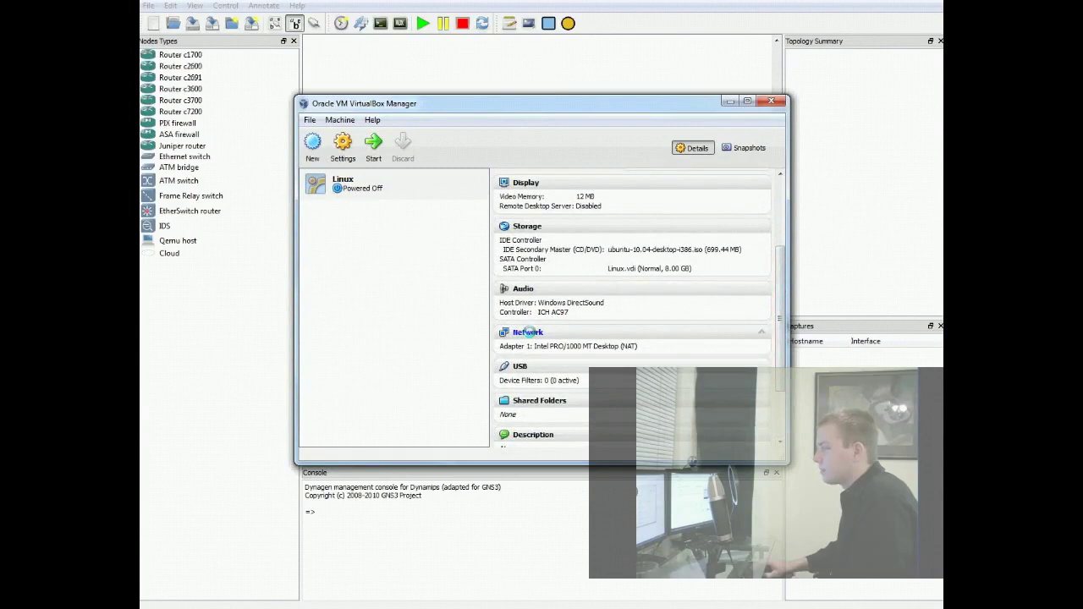
click(532, 331)
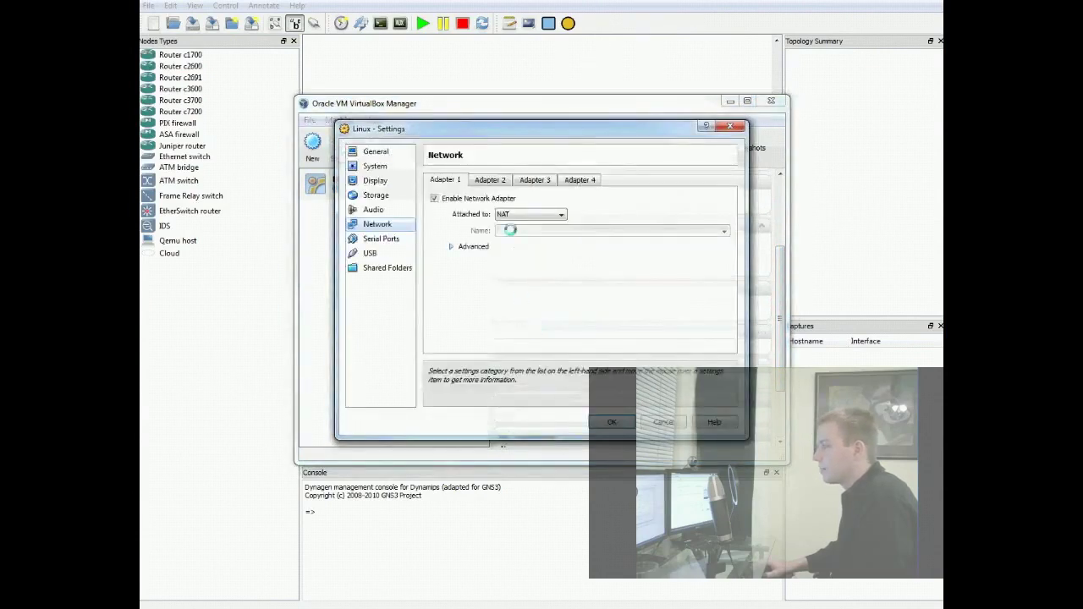
click(510, 214)
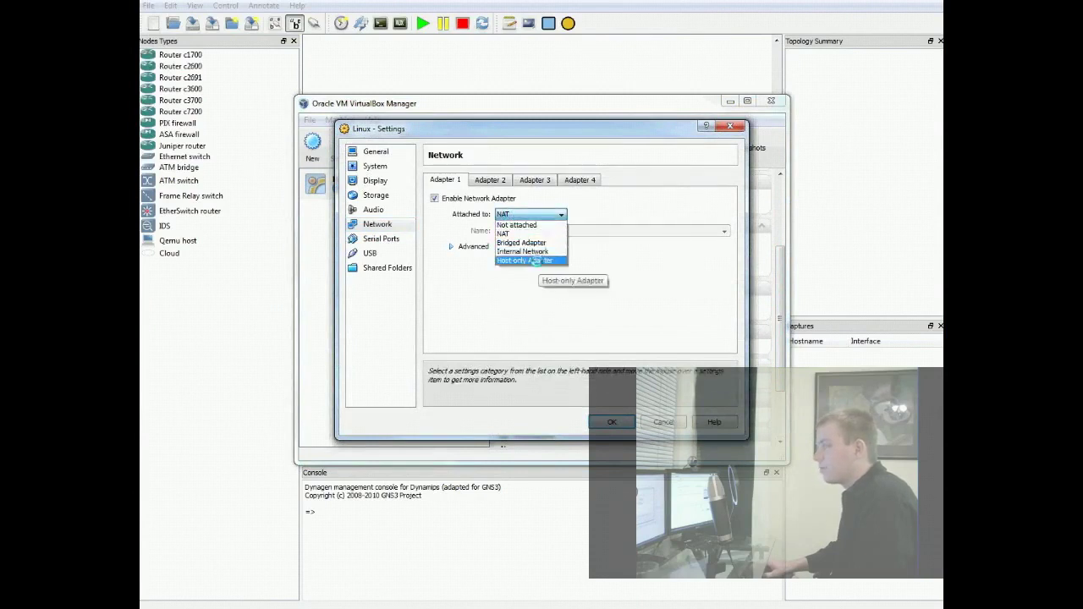
click(536, 260)
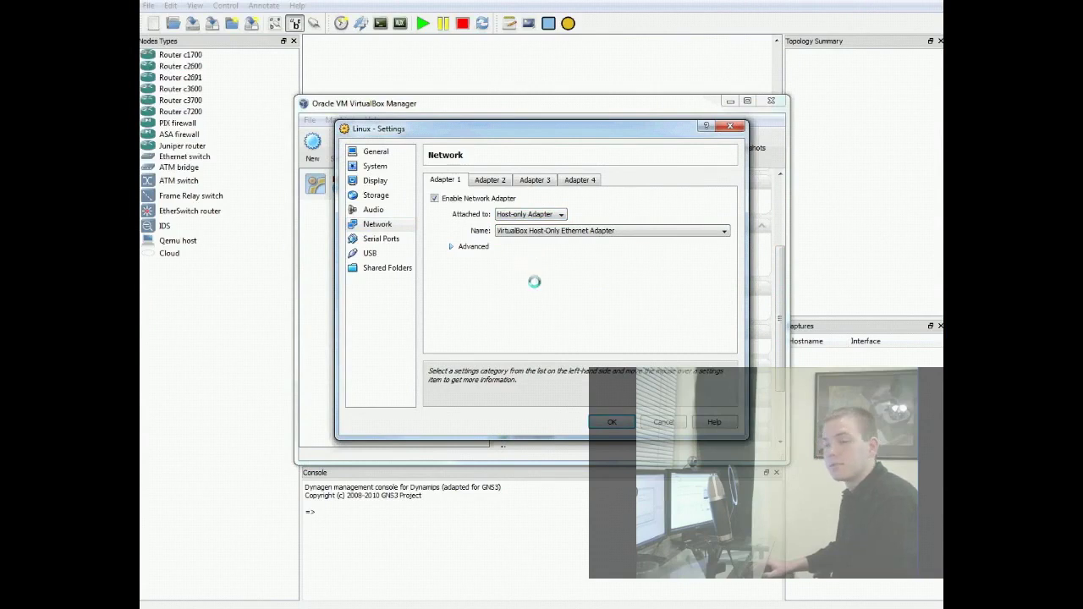
click(611, 420)
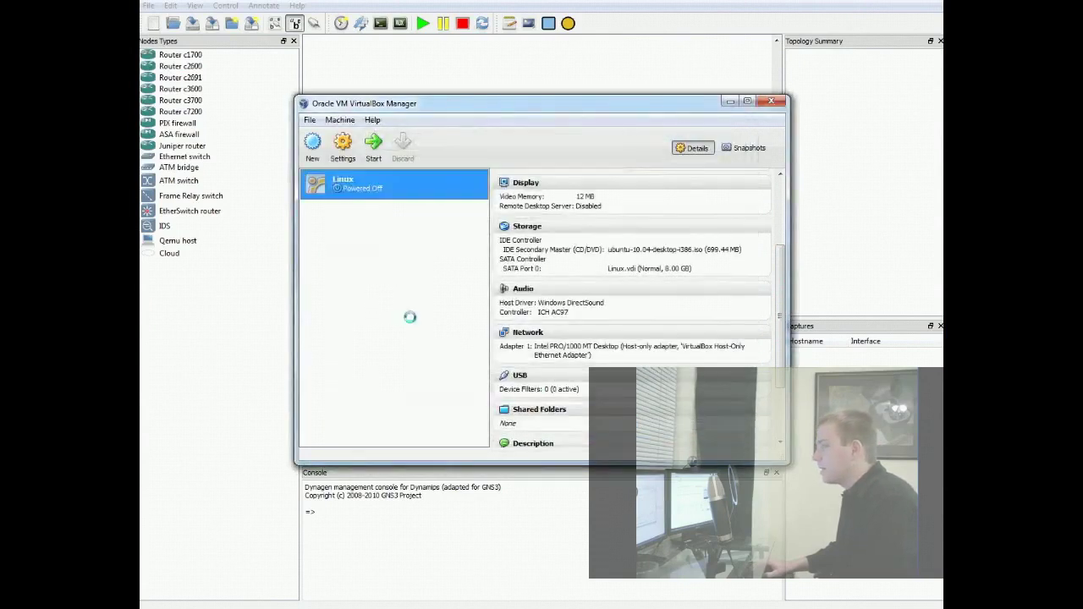
click(374, 148)
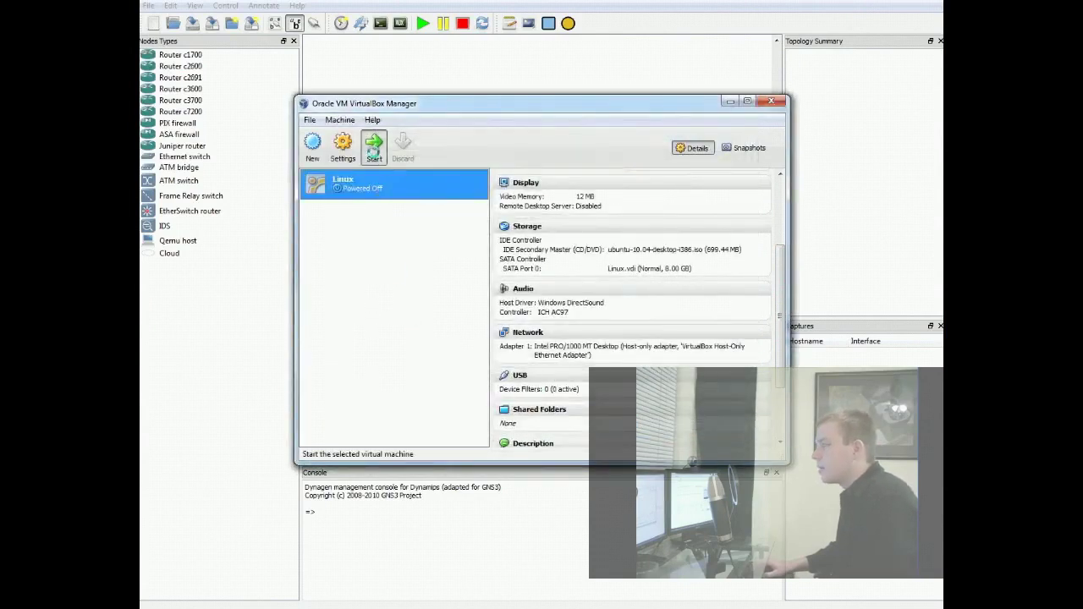
- Place a c3700 router R1 and a cloud C1 on the GNS3 canvas and open C1's options
click(378, 74)
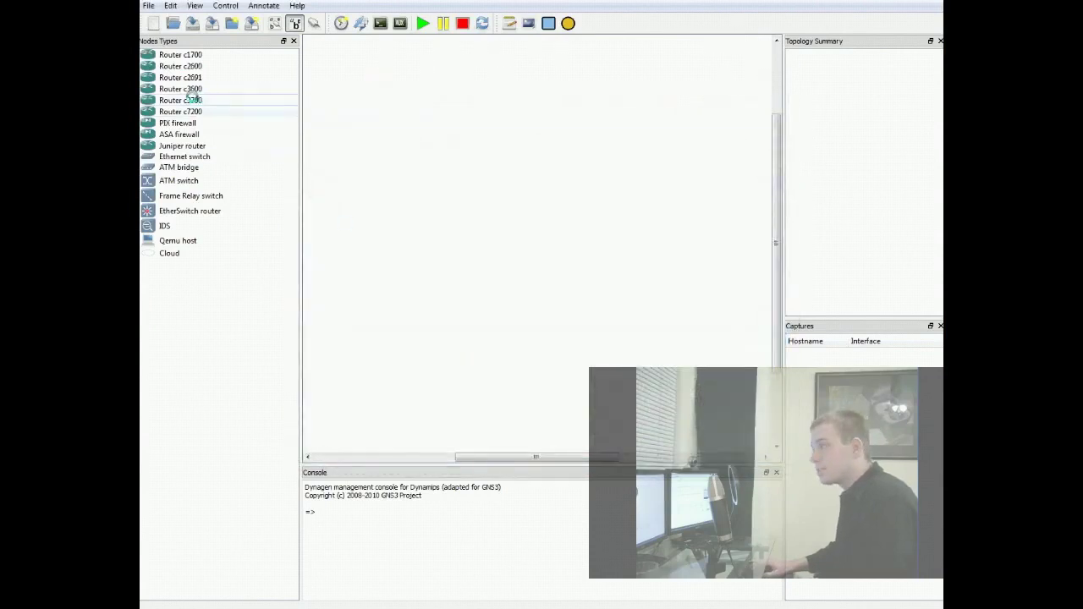
drag(167, 99, 457, 151)
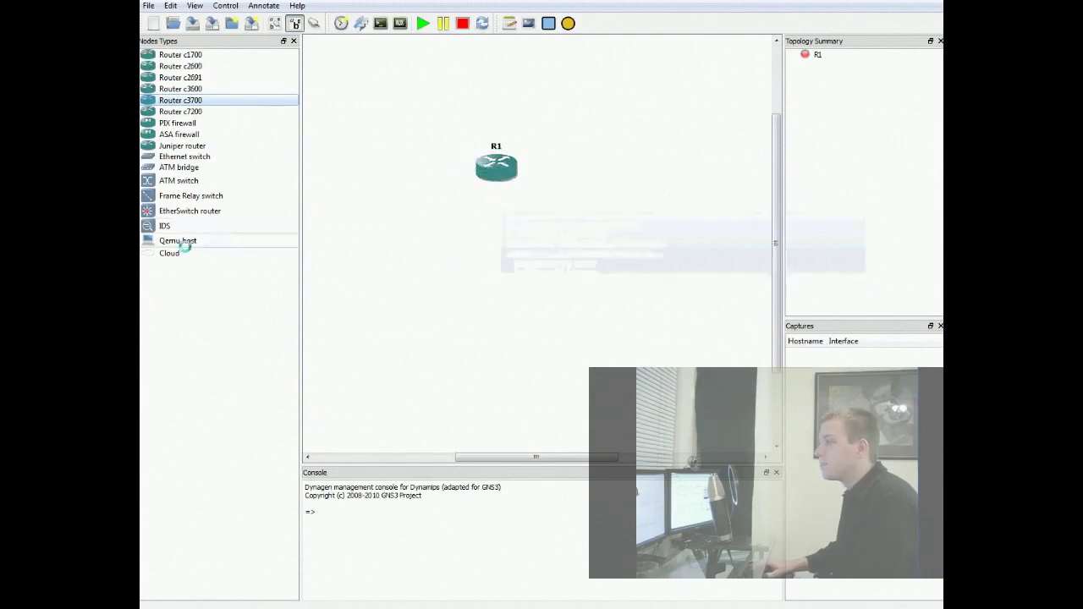
drag(173, 253, 567, 271)
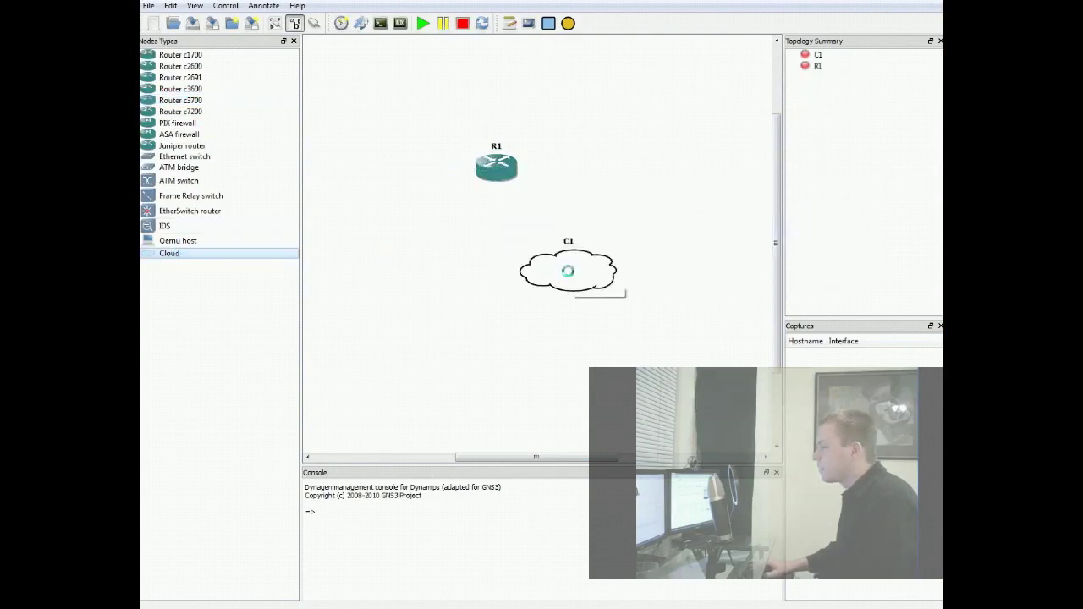
right_click(566, 270)
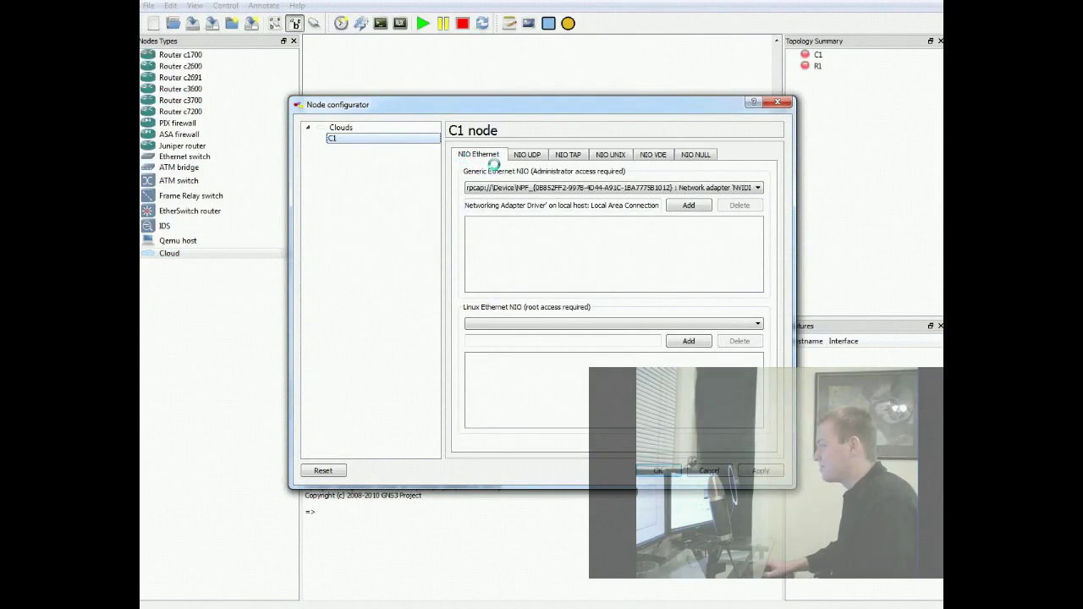
- Add the 'Sun' Ubuntu Desktop adapter as cloud C1's Ethernet NIO and save
click(587, 187)
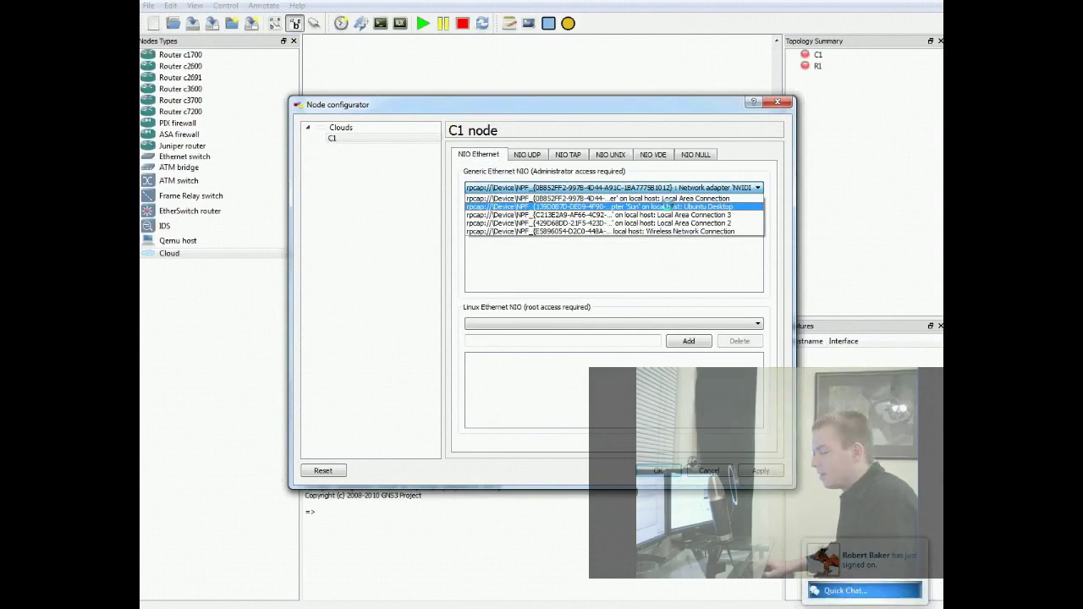
click(668, 207)
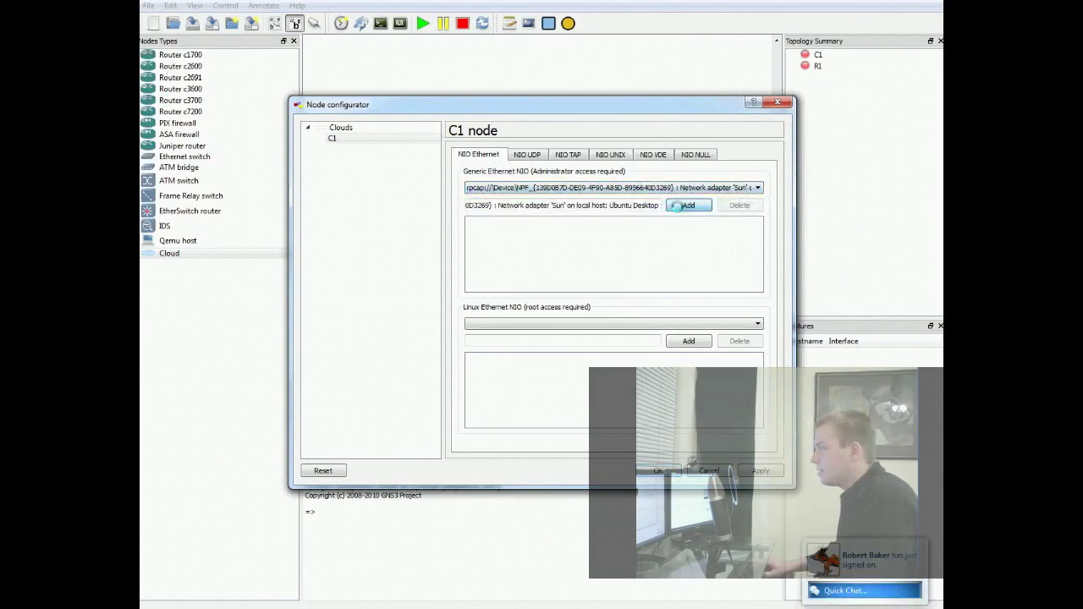
click(688, 204)
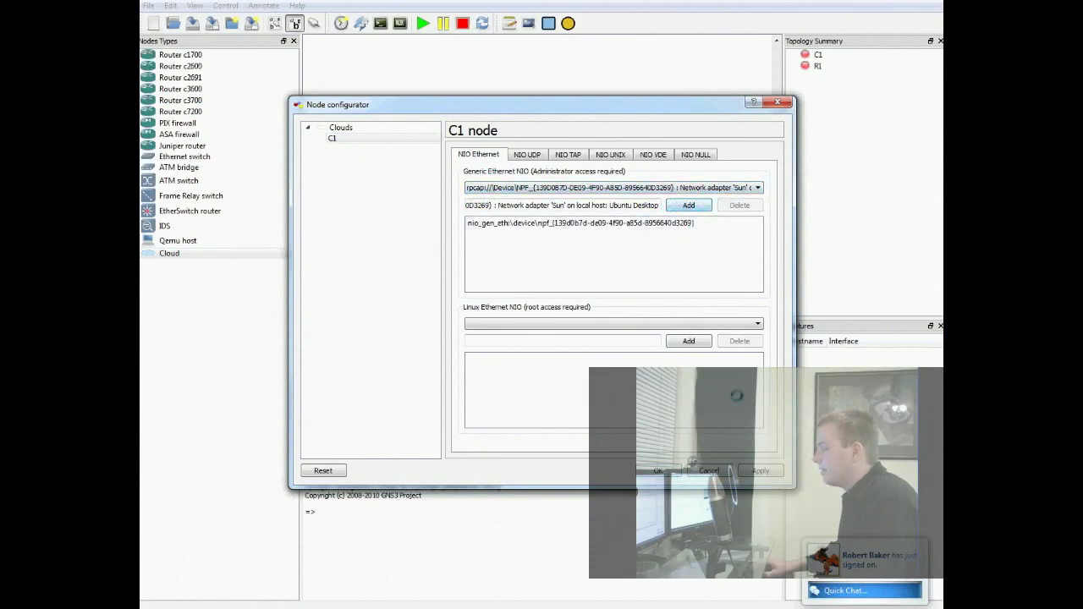
click(658, 471)
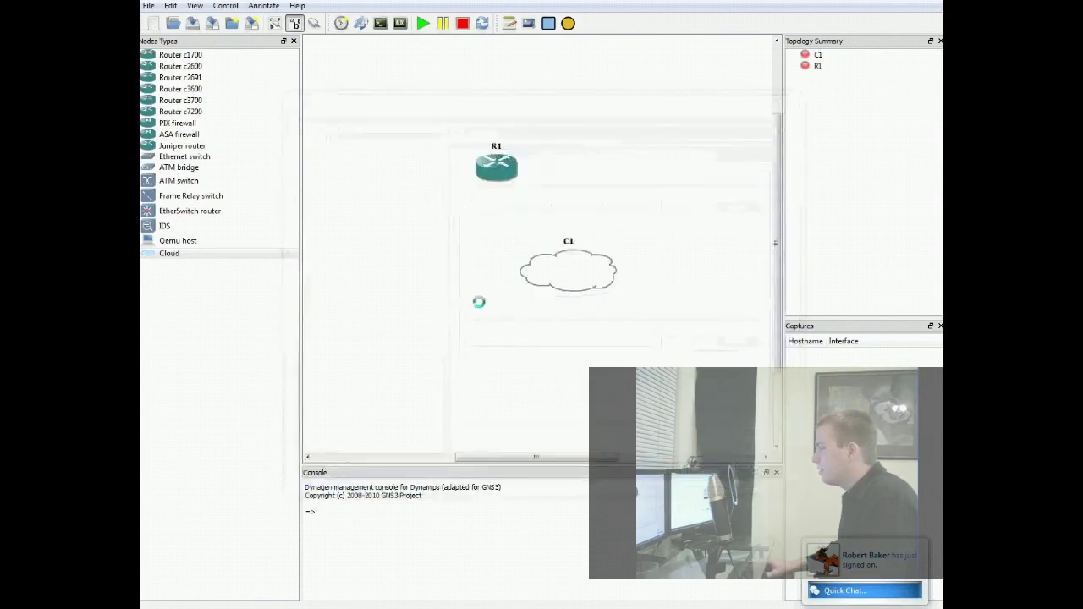
- Begin a manual link starting at router R1
click(315, 23)
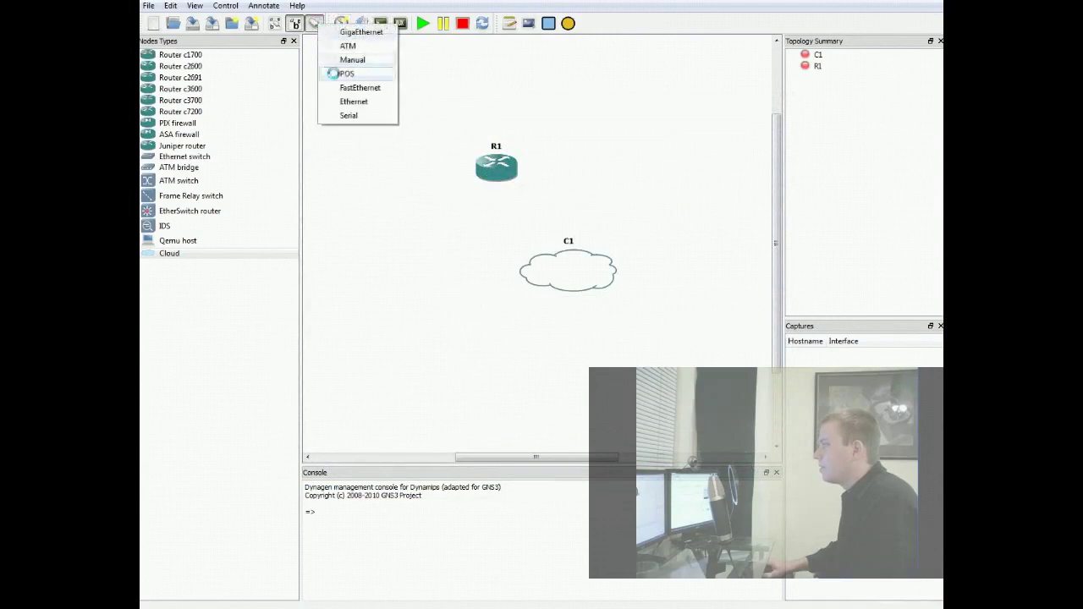
click(333, 74)
click(497, 167)
- Connect the link to C1's nio_gen_eth interface, shift R1 left, and start the devices
click(552, 260)
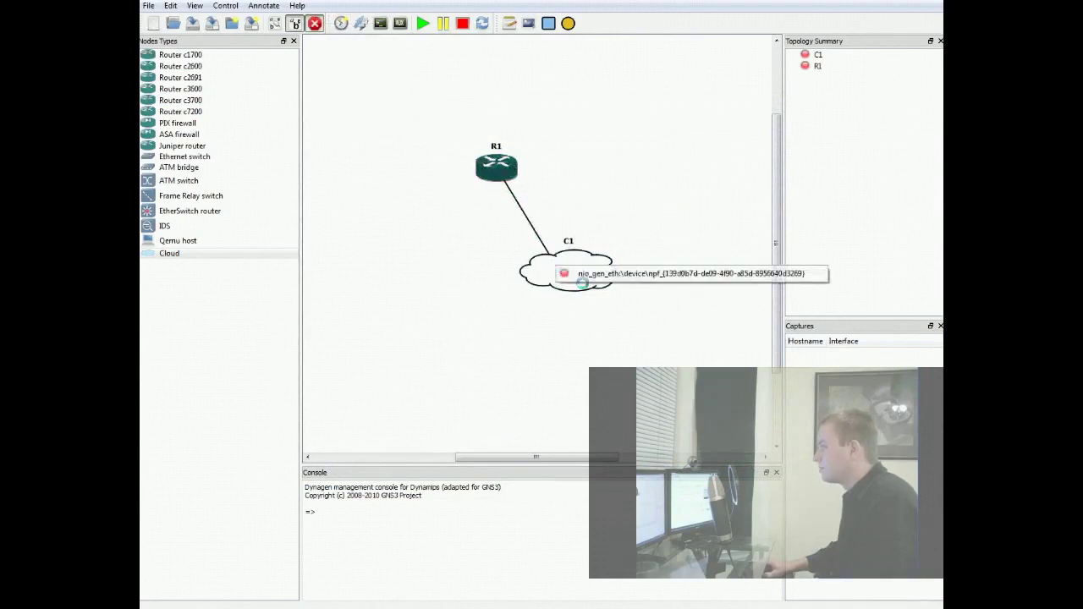
click(583, 275)
click(315, 23)
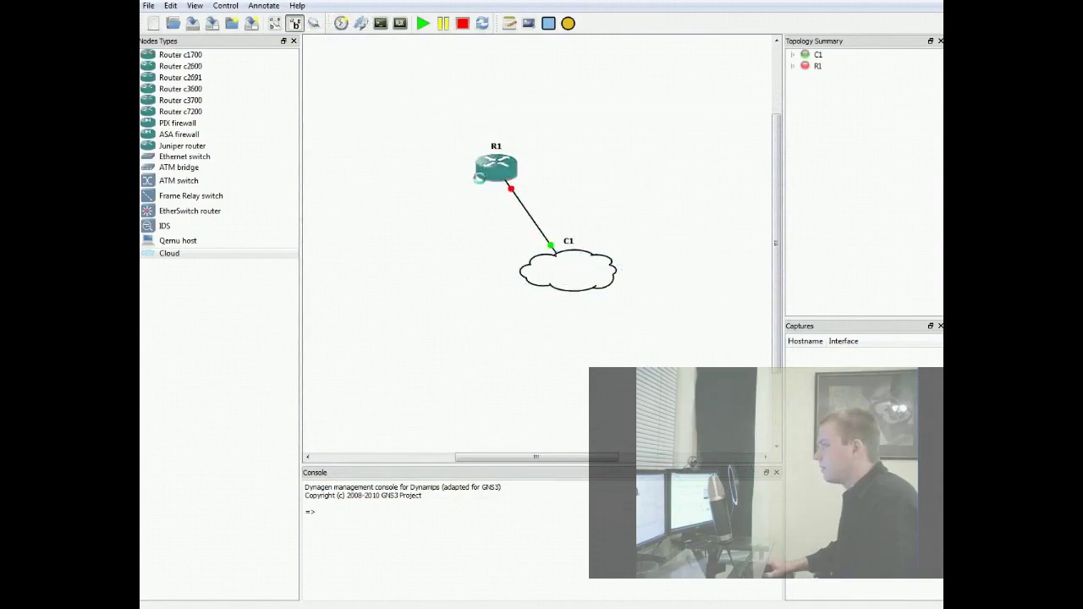
drag(479, 177, 416, 176)
click(422, 24)
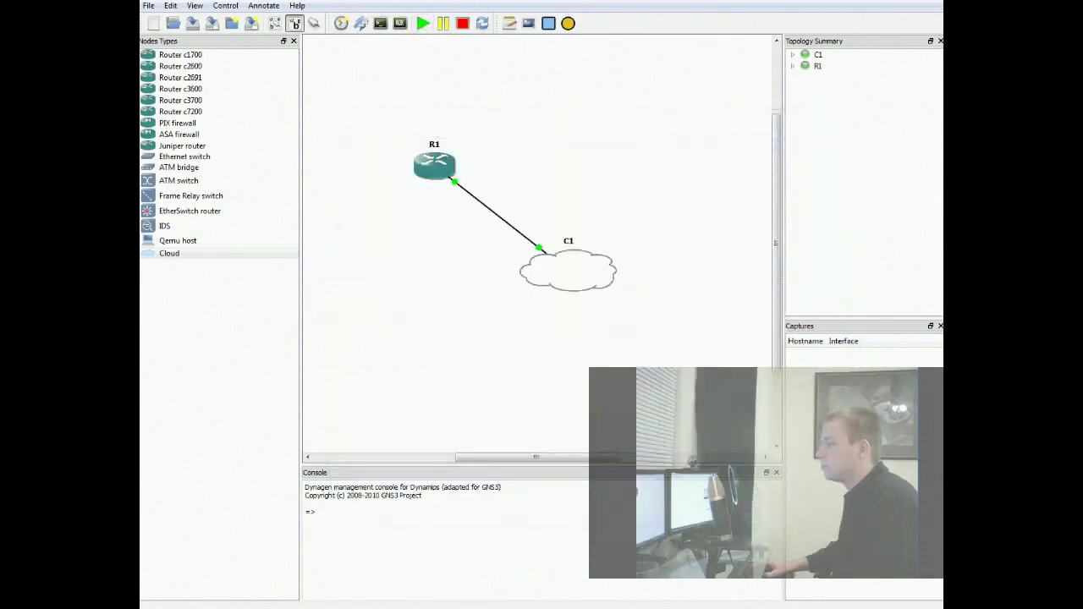
- Restore the Linux VM window and choose Try Ubuntu 10.04 LTS
mouse_move(450, 607)
click(518, 550)
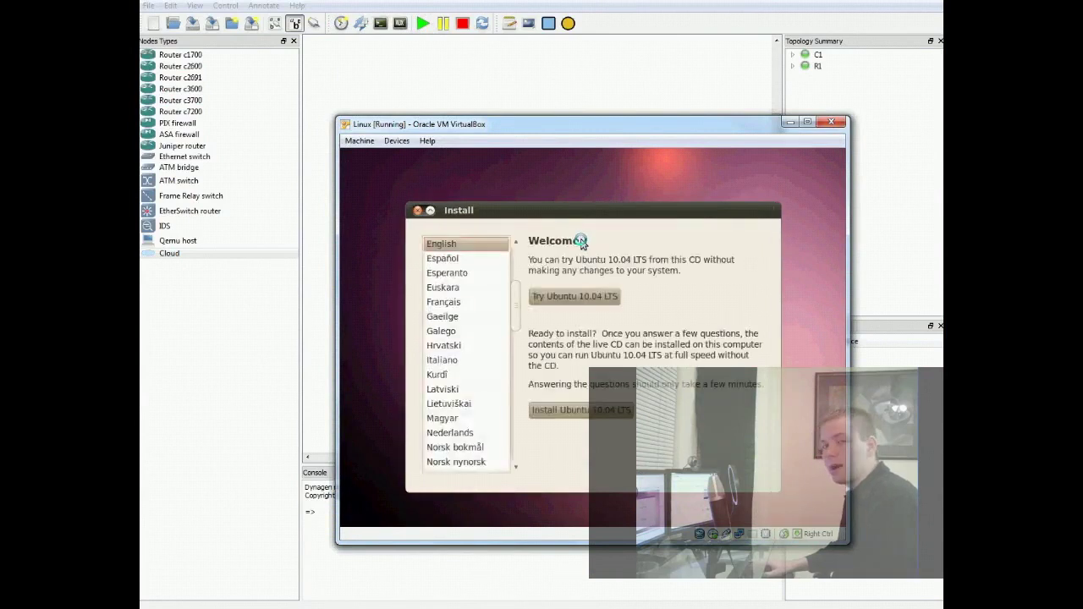
click(586, 296)
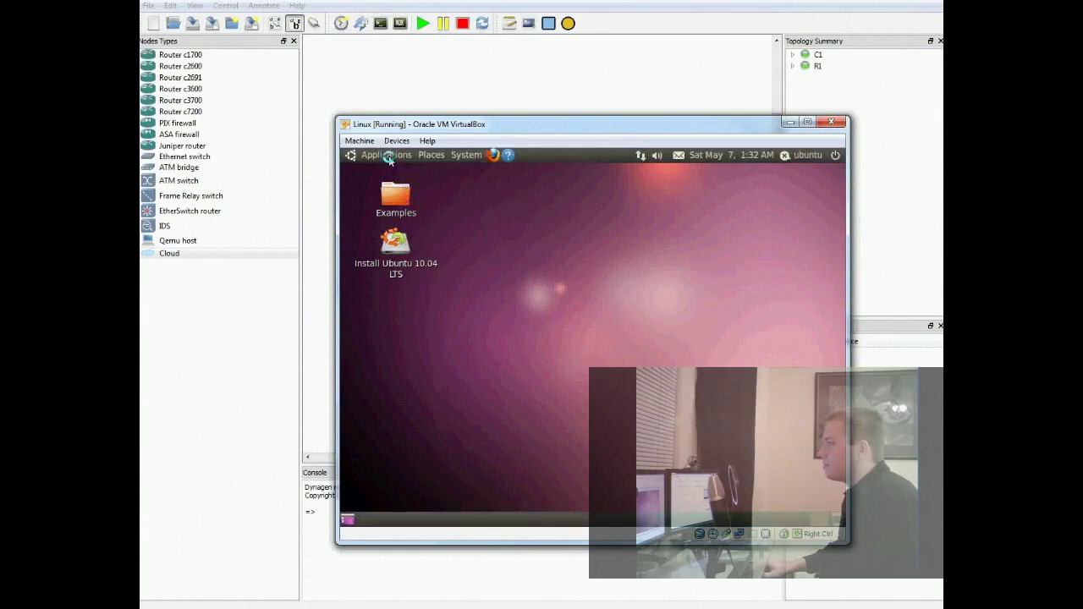
- Run ifconfig in an Ubuntu terminal to see eth0 at 192.168.56.101, then switch to GNS3
click(386, 155)
mouse_move(391, 174)
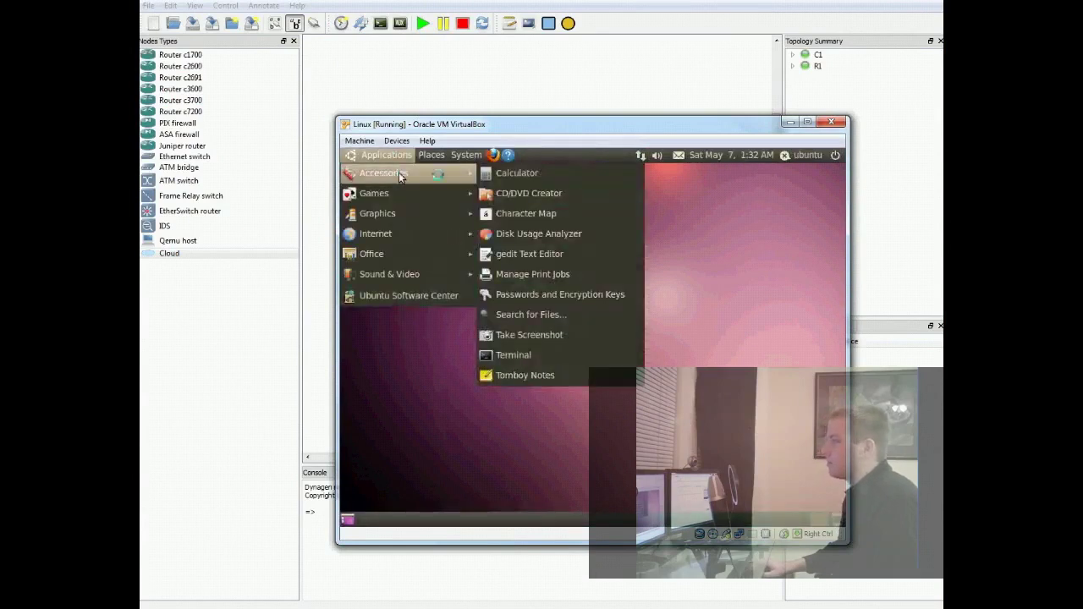
click(508, 356)
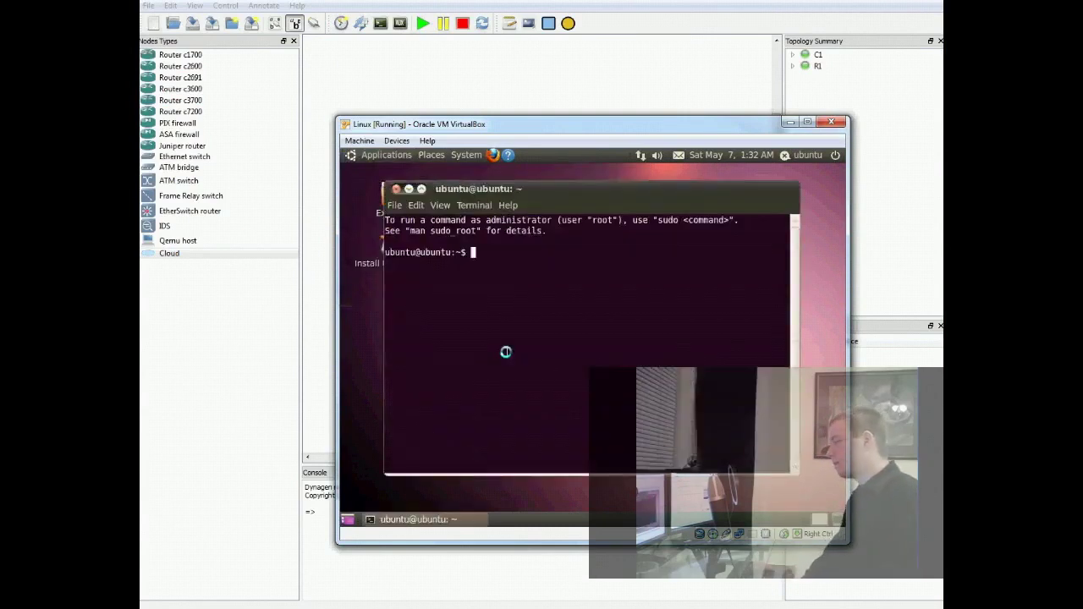
text(ifconfig)
key(Return)
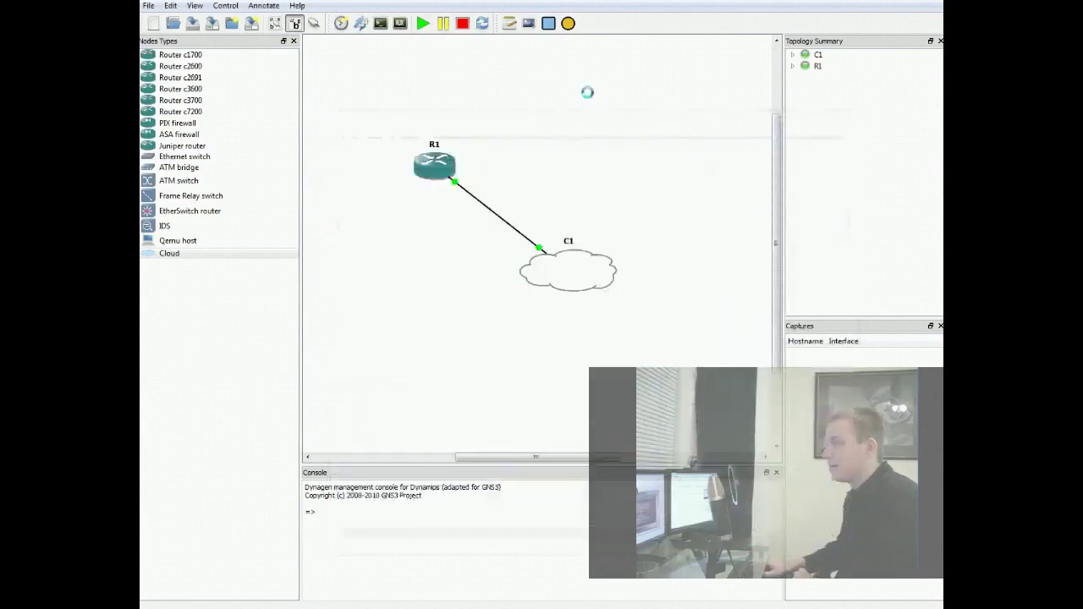
click(585, 90)
- Open R1's console and enter privileged global configuration mode
right_click(417, 157)
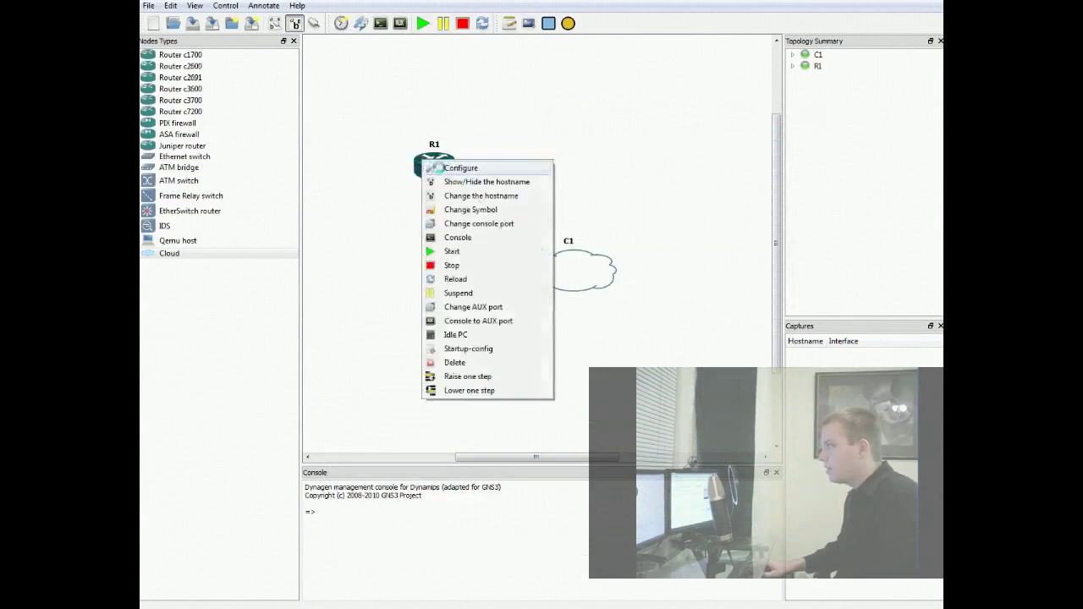
click(457, 235)
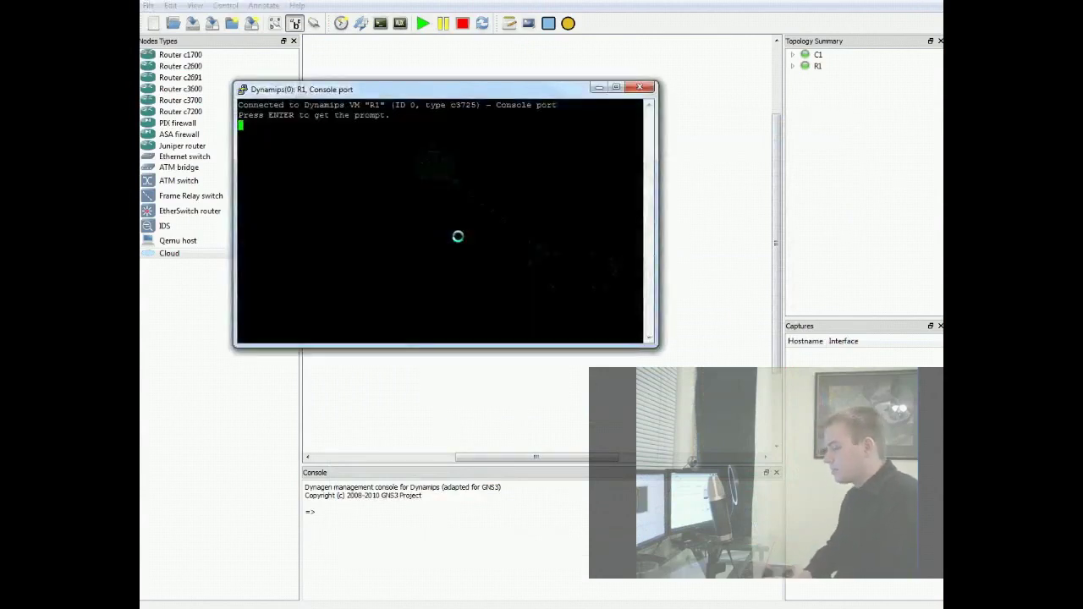
key(Return)
key(Return)
key(Return)
key(Return)
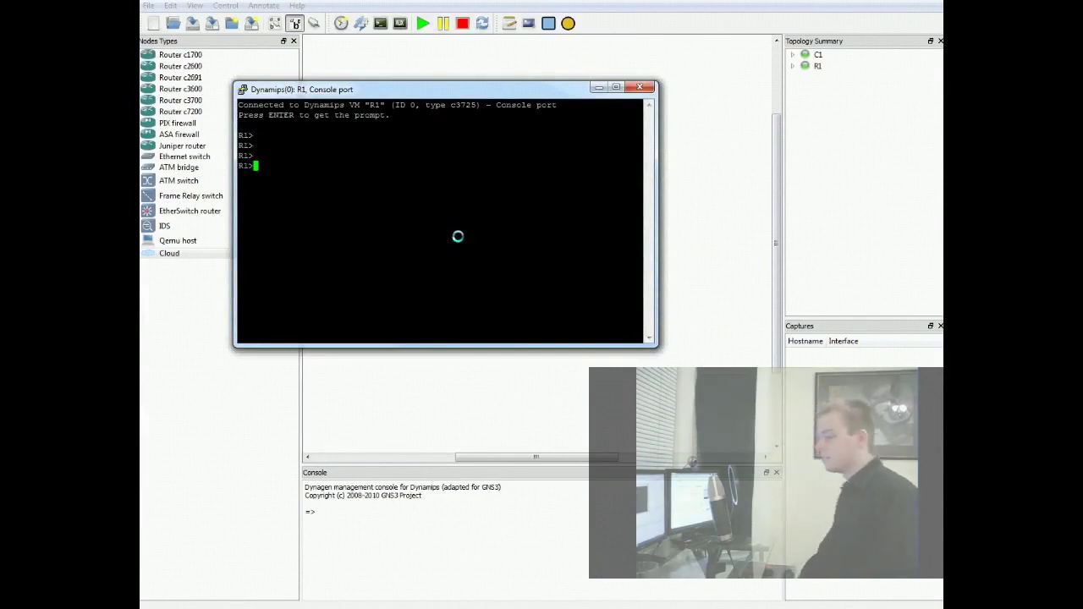
text(ena)
key(Return)
text(conf t)
key(Return)
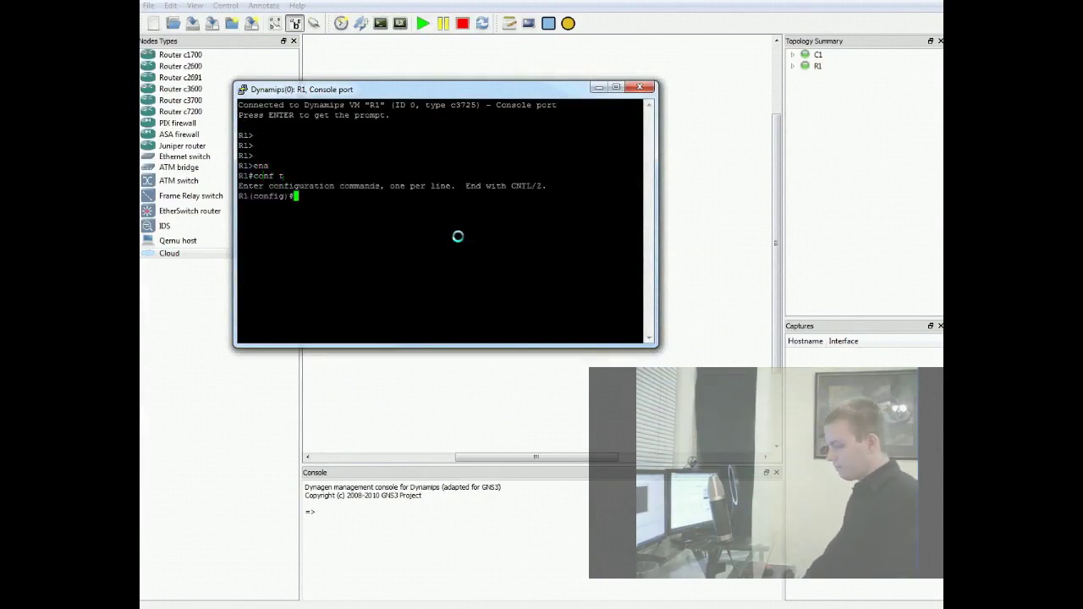
- Assign fa0/0 address 192.168.56.102 255.255.255.0 and enable it with no shut
text(fa0/0)
key(Return)
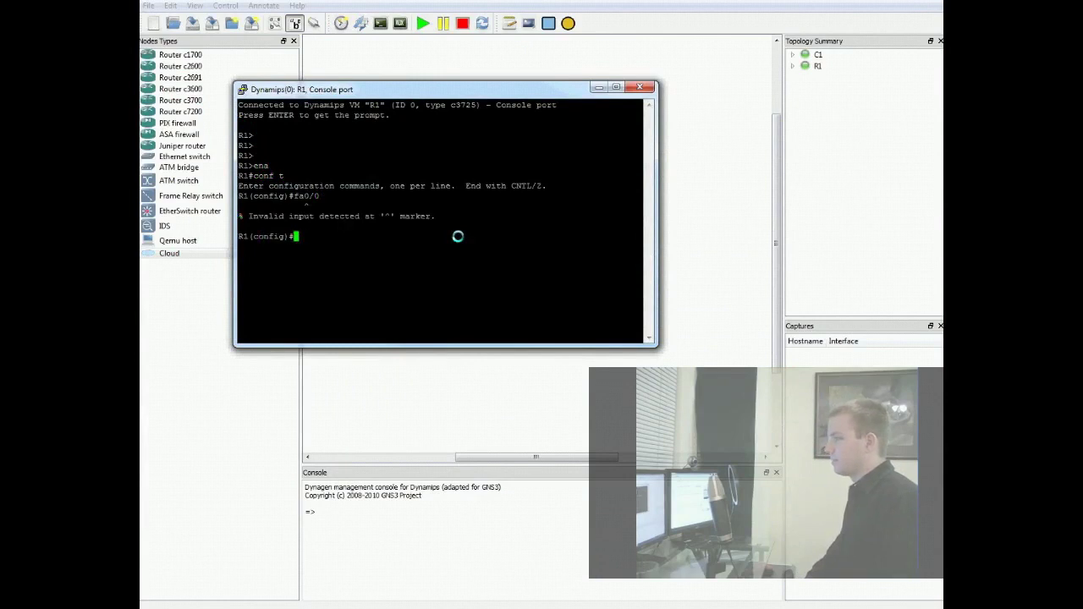
text(int fa0/0)
key(Return)
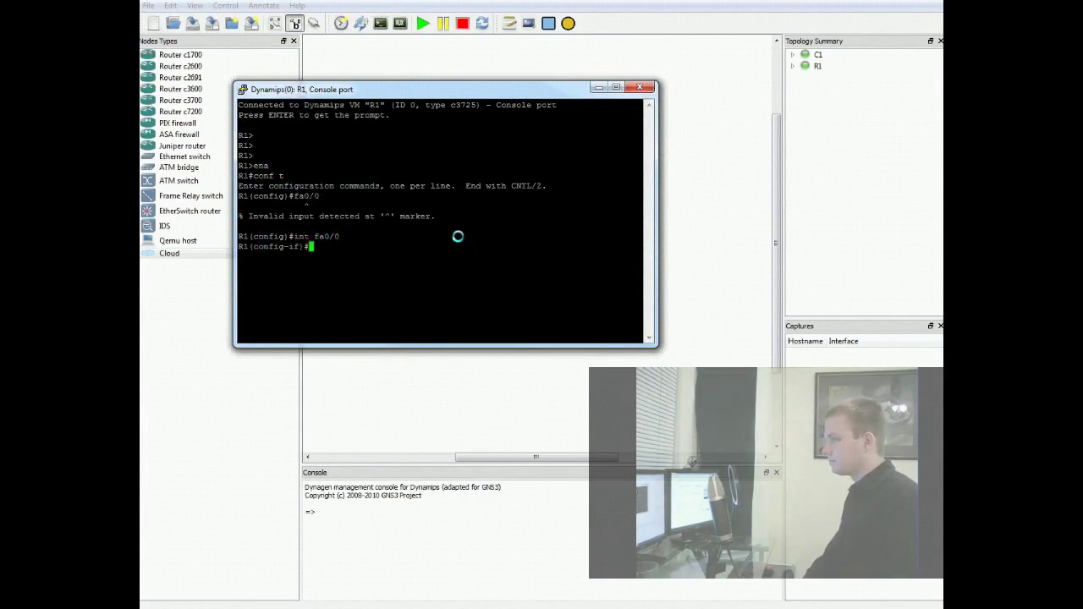
text(ip add 192.168)
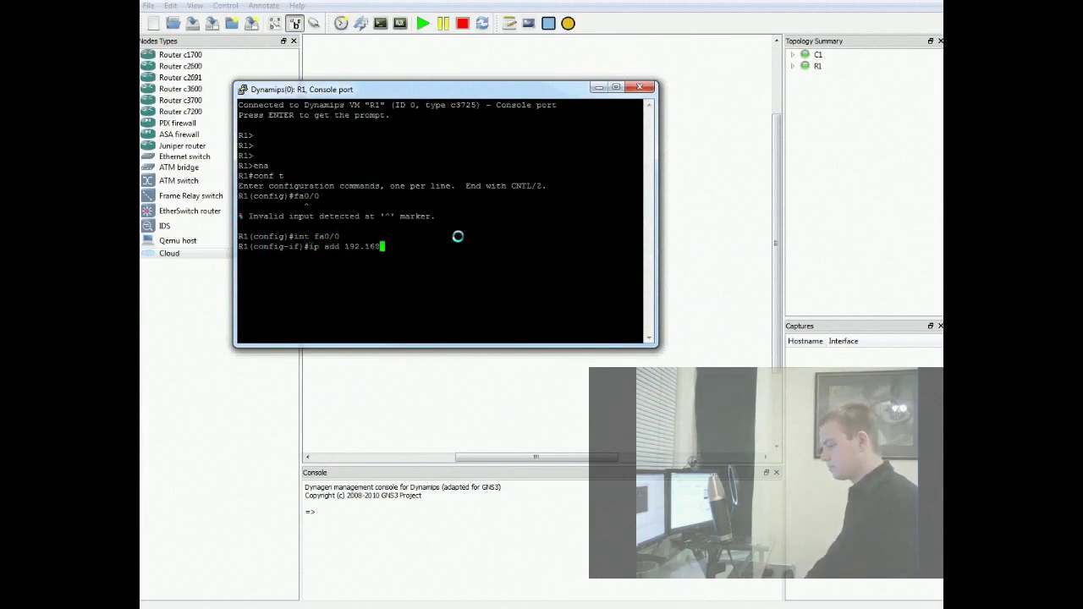
text(.56.102)
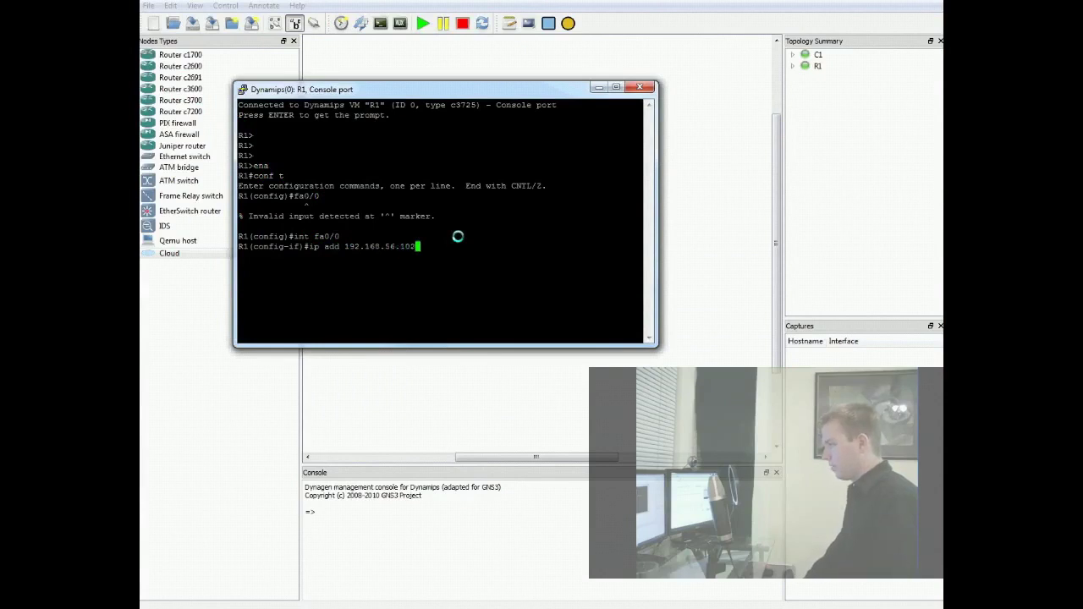
text( 255.255.255.0)
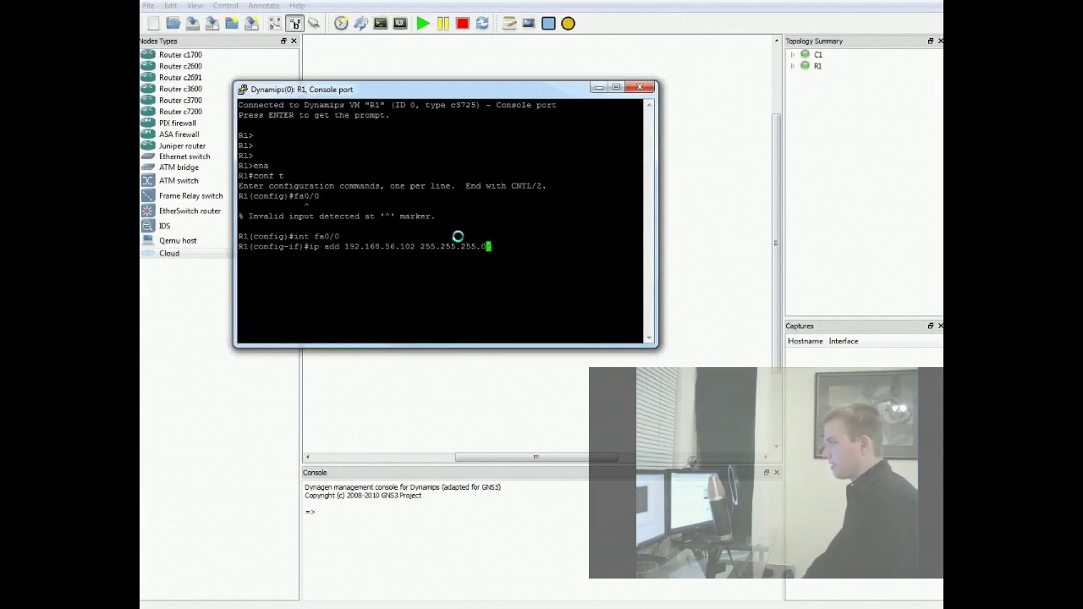
key(Return)
text(no shut)
key(Return)
text(exit)
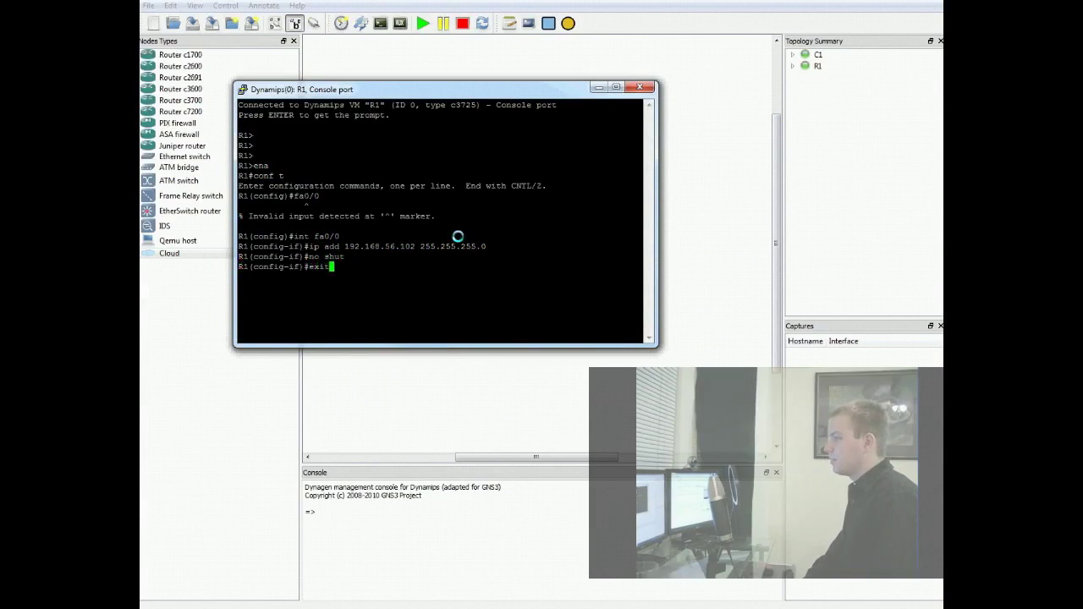
key(Return)
- Set a login password on vty lines 0 4 and an enable secret
text(lin)
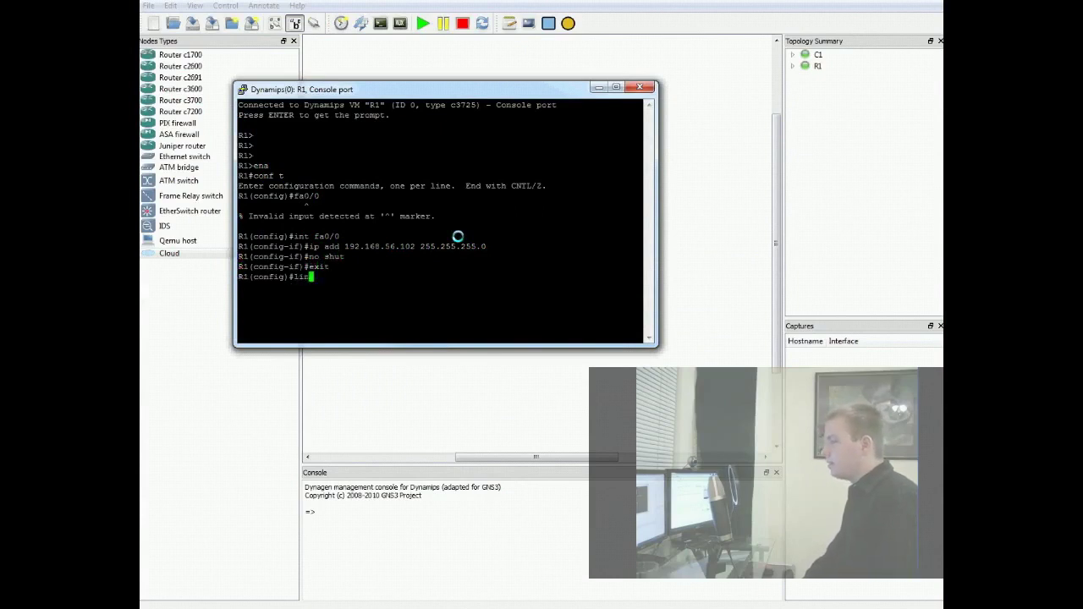
text(e vty 0 4)
key(Return)
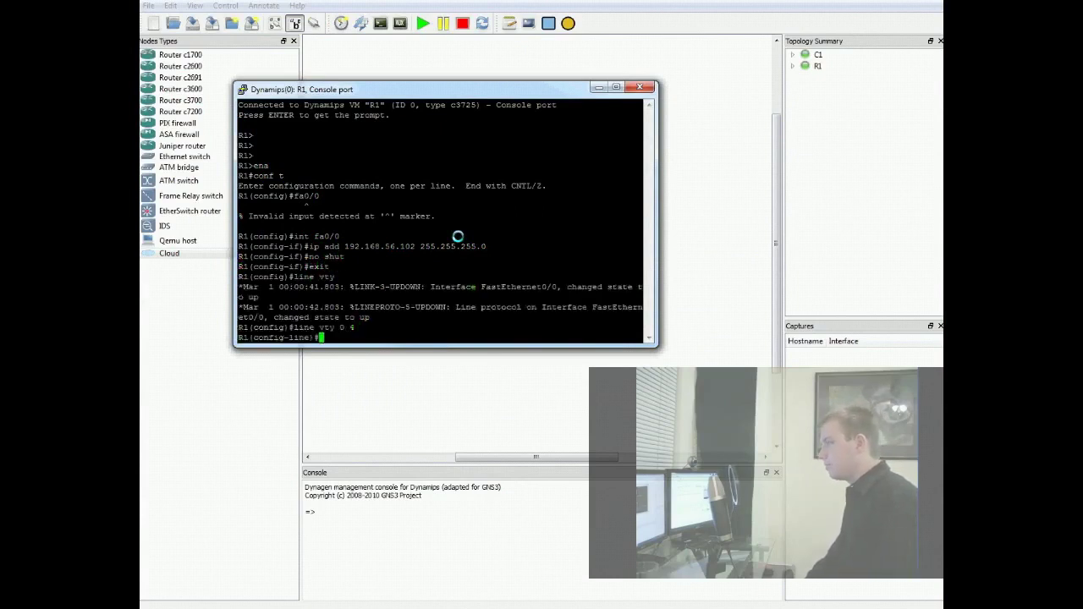
text(password cisco)
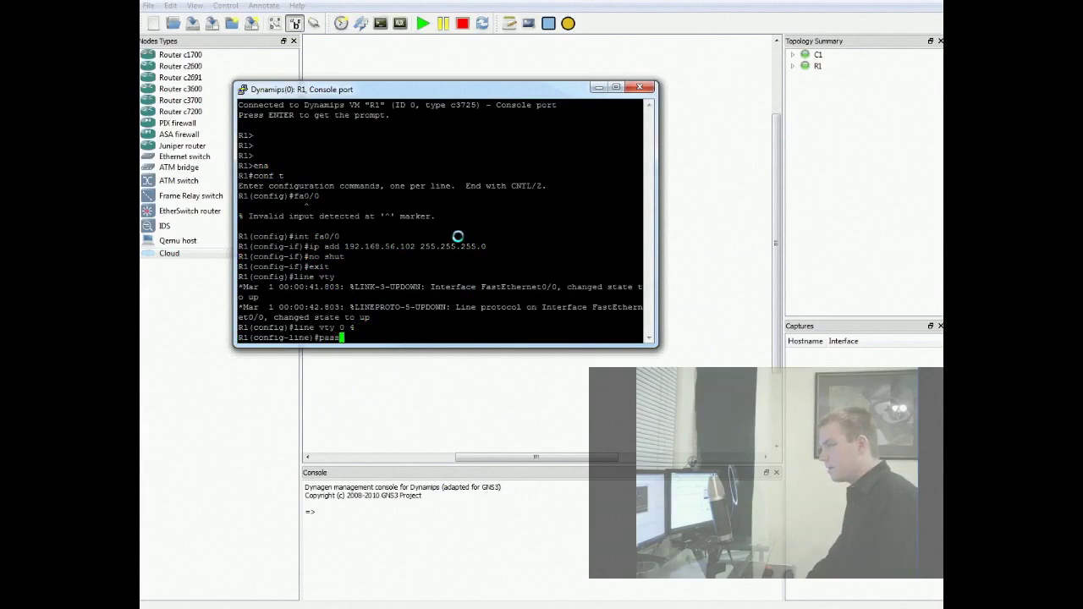
key(Return)
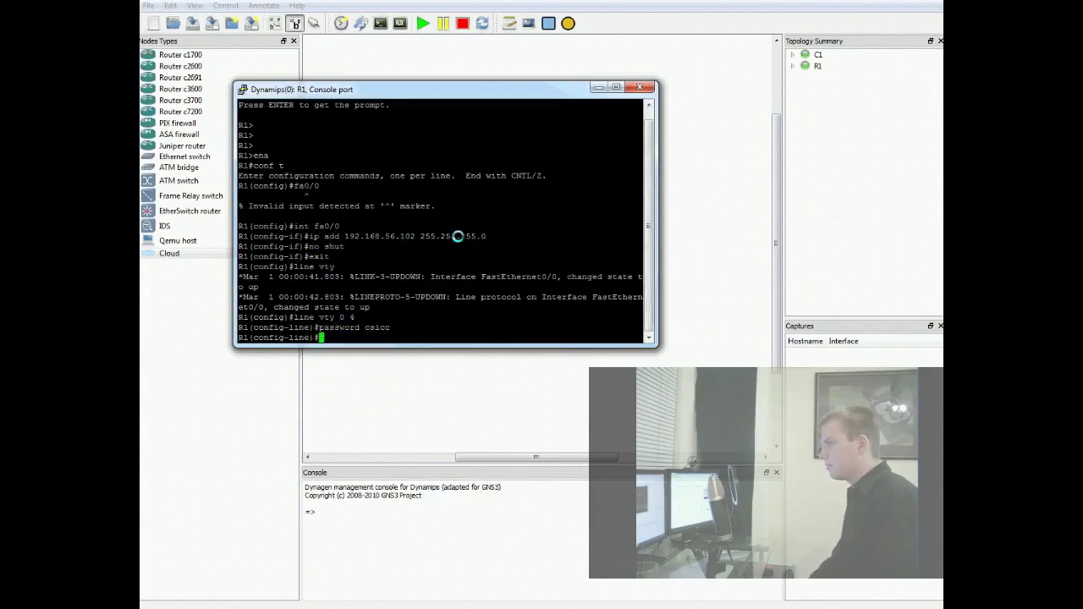
text(password cisco)
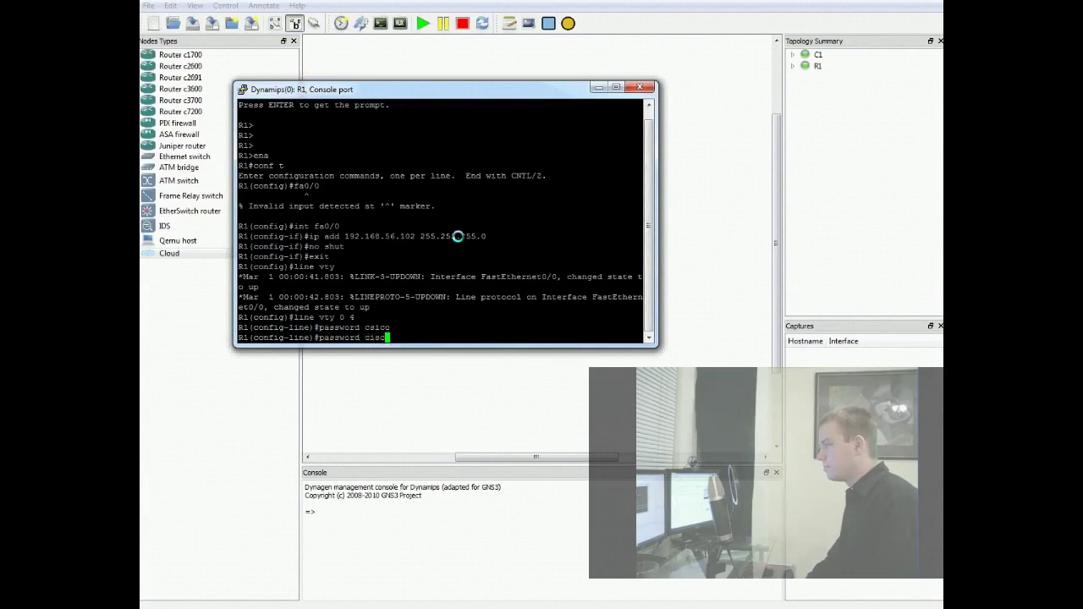
key(Return)
text(login)
key(Return)
text(exit)
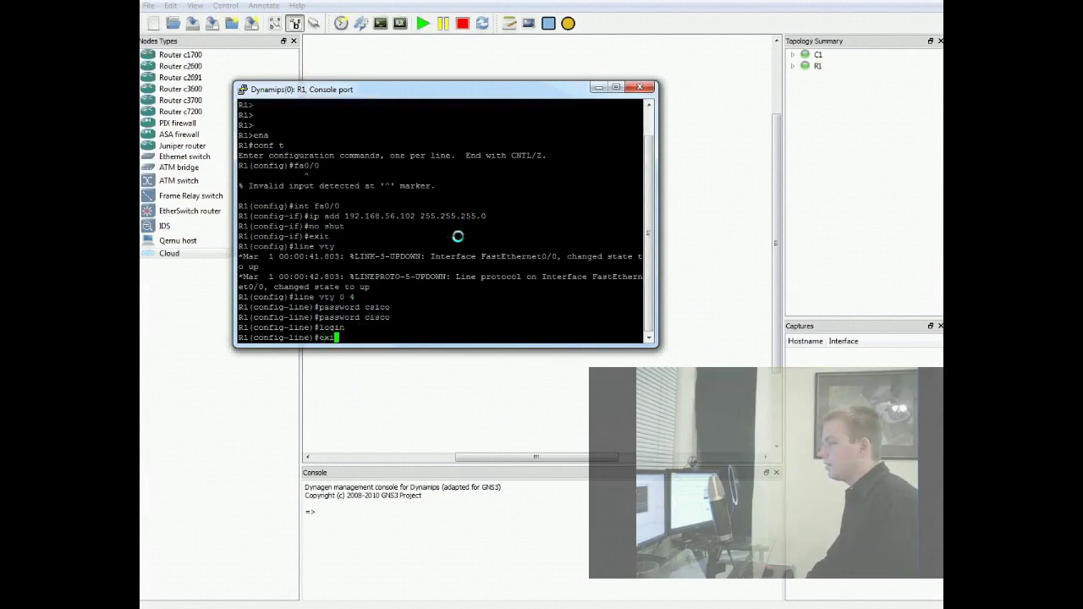
key(Return)
text(eannable sec)
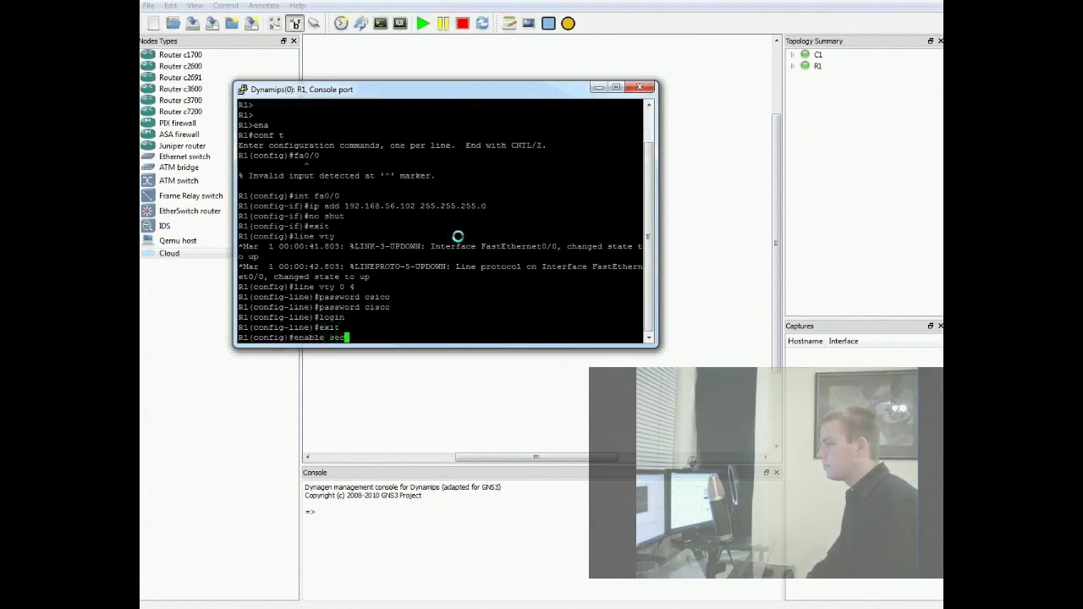
text(ret cisco)
key(Return)
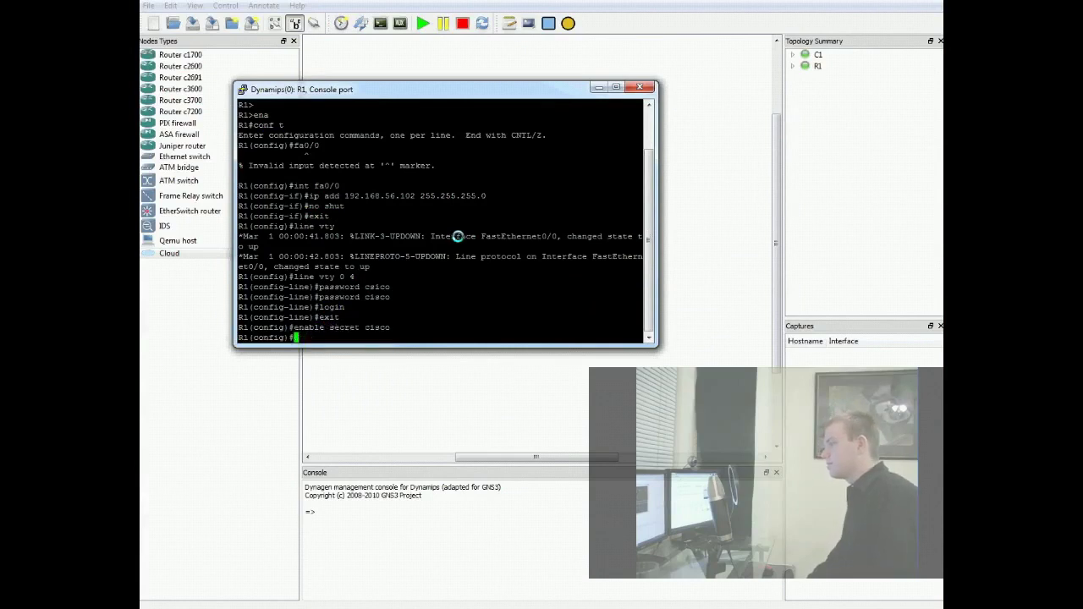
- Exit configuration mode and ping the Ubuntu VM at 192.168.56.101
key(ctrl+z)
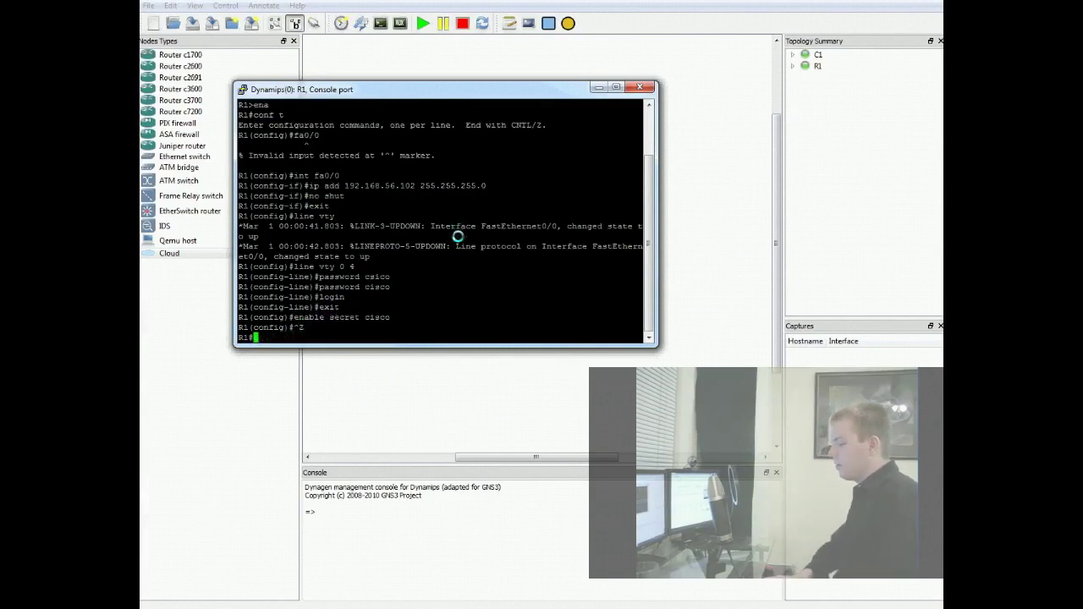
key(Return)
key(Return)
key(Return)
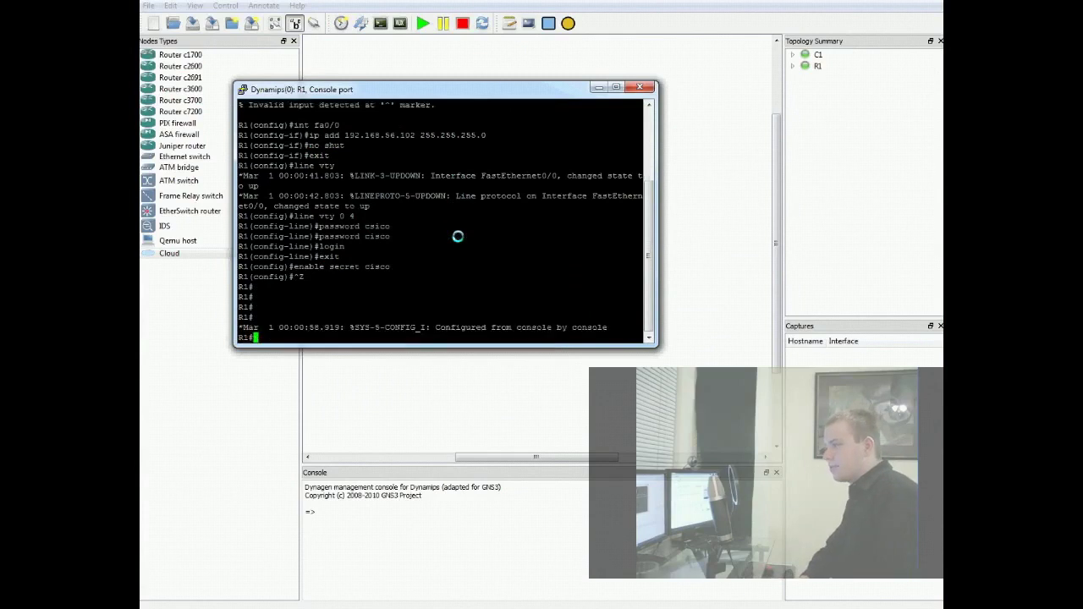
key(Return)
key(Return)
key(Return)
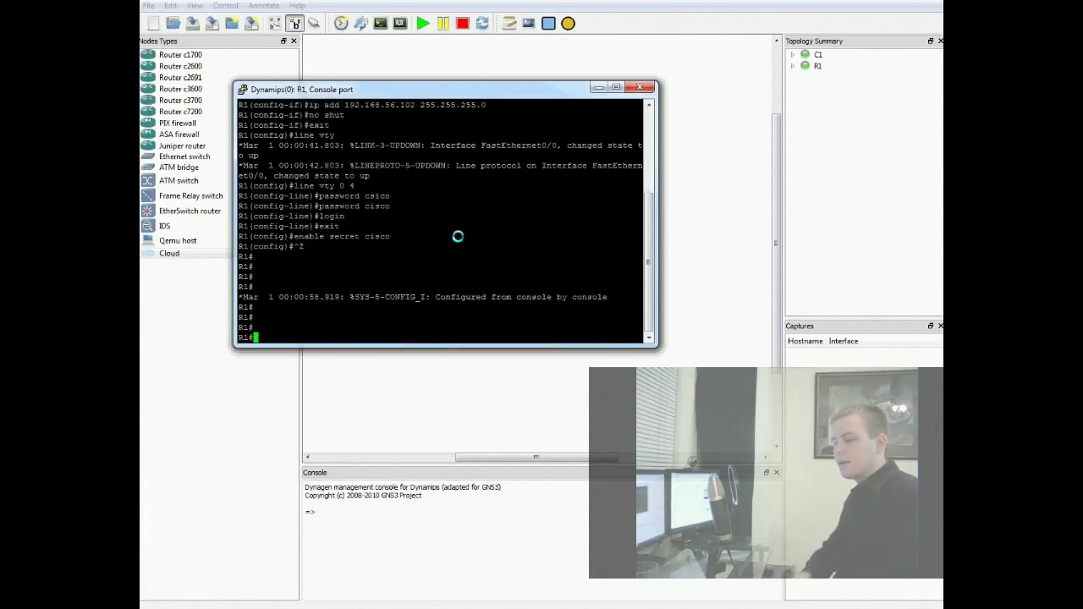
text(ping 19)
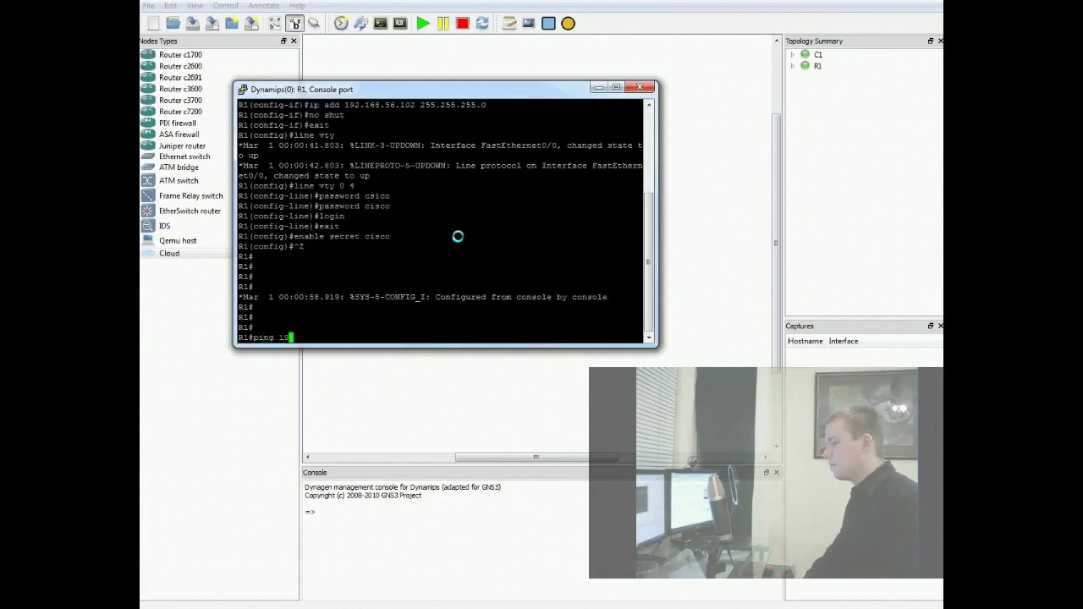
text(2.168.56.)
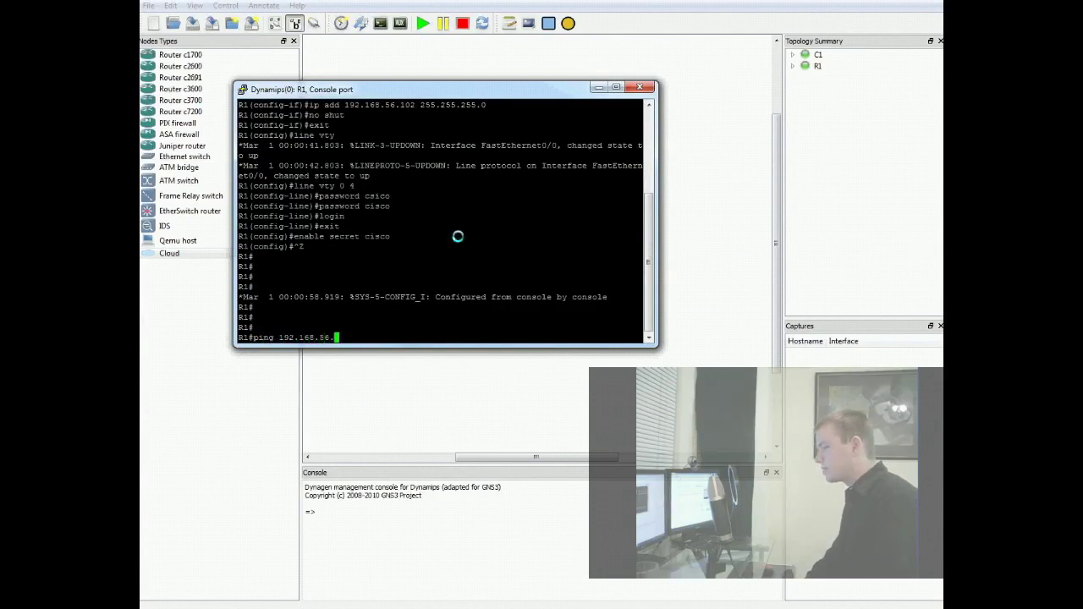
text(101)
key(Return)
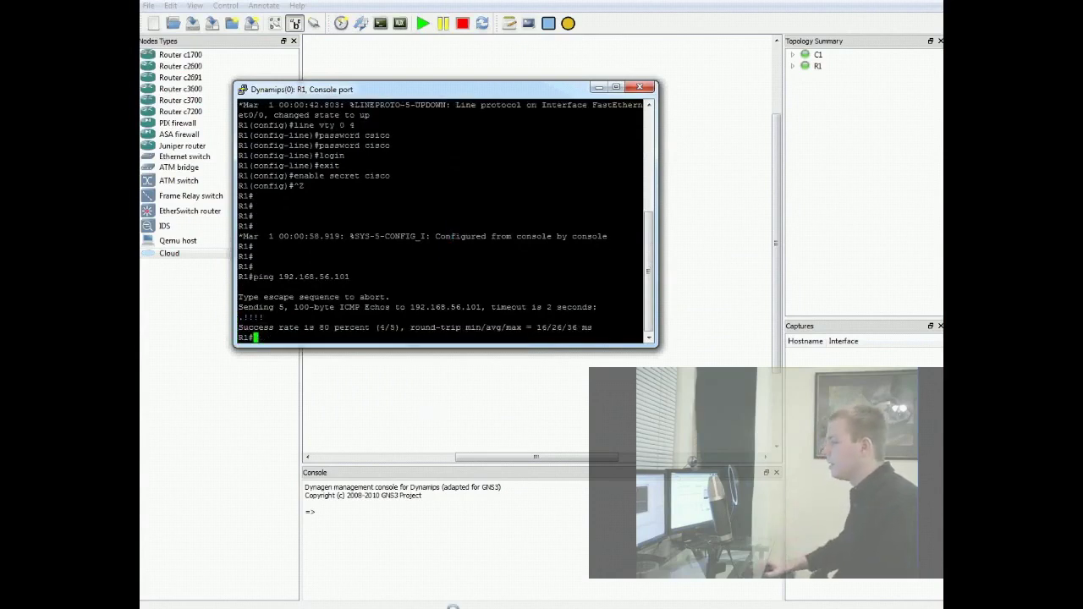
- In the Ubuntu VM terminal, ping 192.168.56.102 and stop it to view the statistics
mouse_move(450, 604)
click(491, 571)
text(pi)
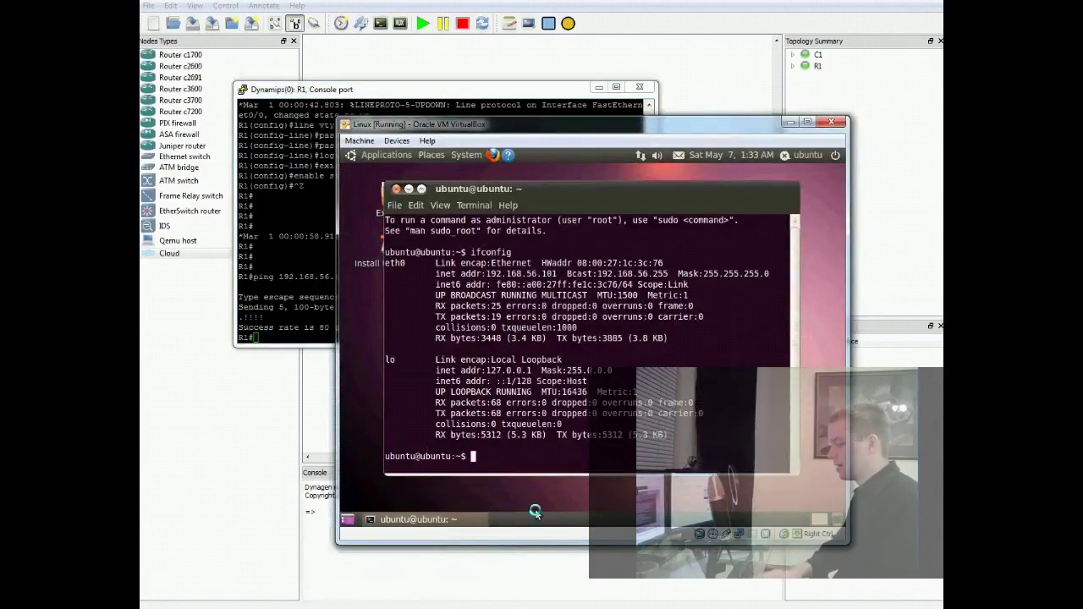
text(ng 192.16)
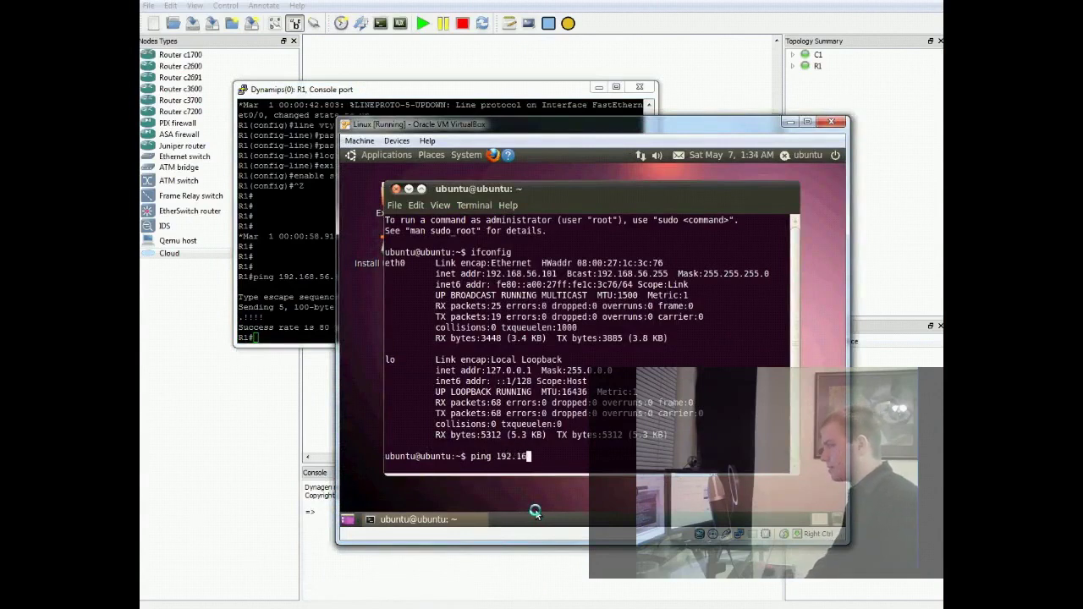
text(8.56.102)
key(Return)
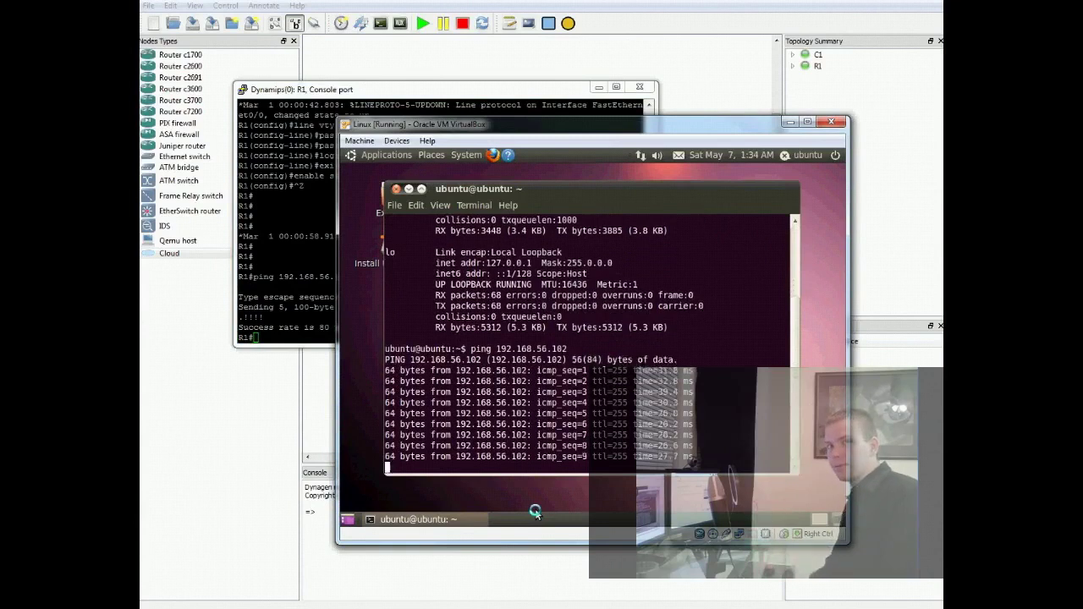
key(ctrl+c)
key(Return)
key(Return)
key(Return)
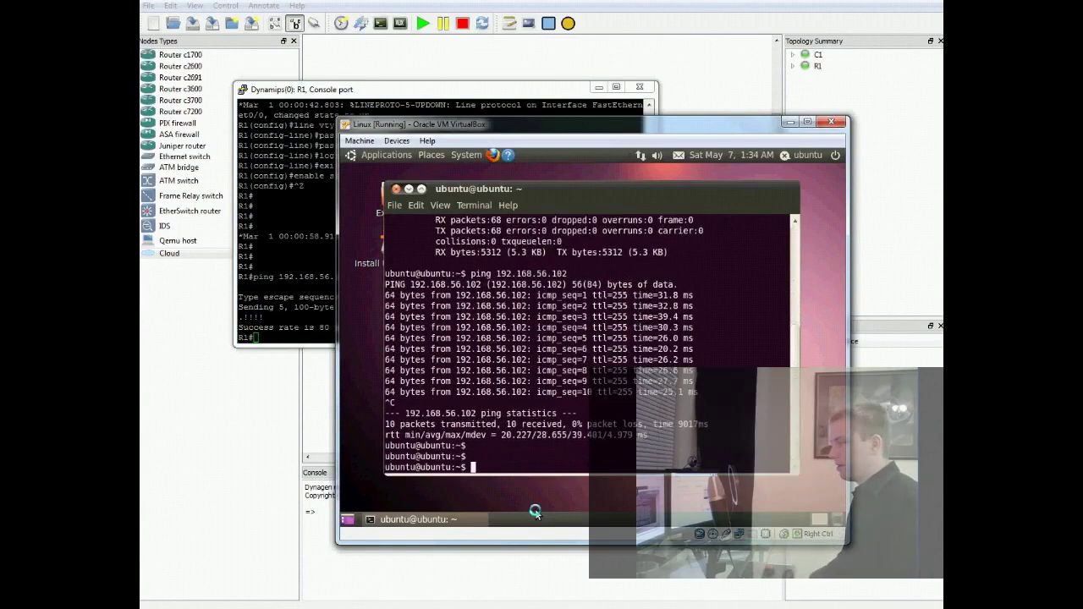
- Telnet to the router at 192.168.56.102, log in, and enter privileged mode with ena
text(telnet)
key(Return)
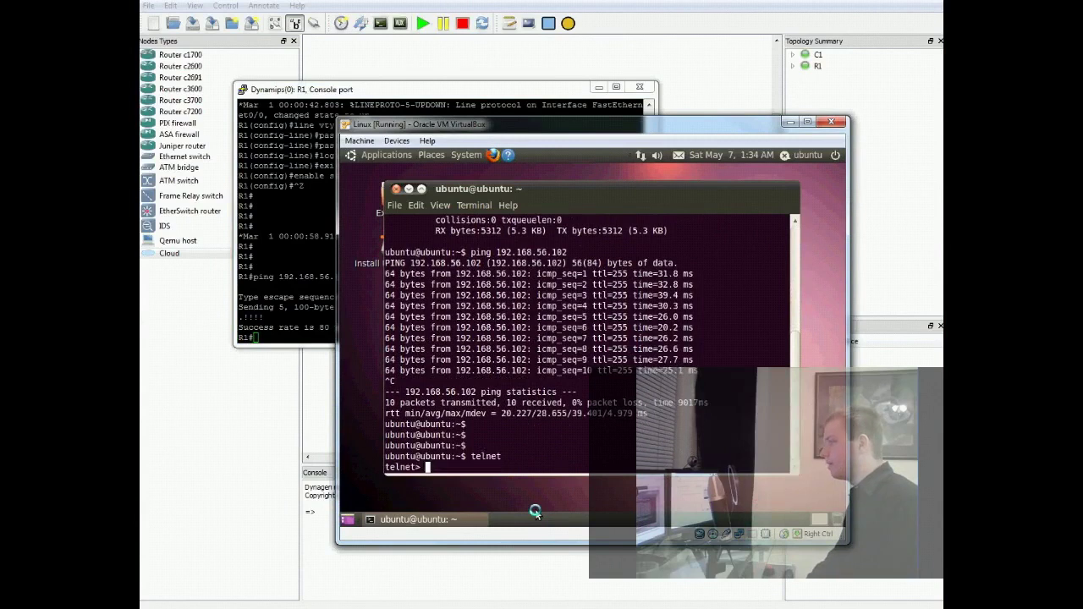
text(open )
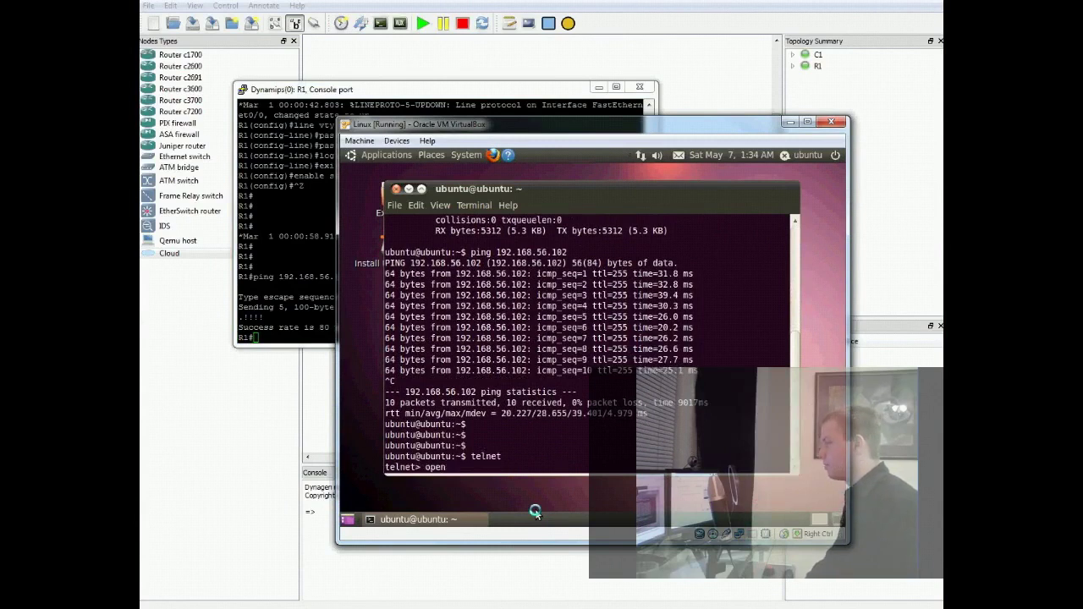
text(192.168)
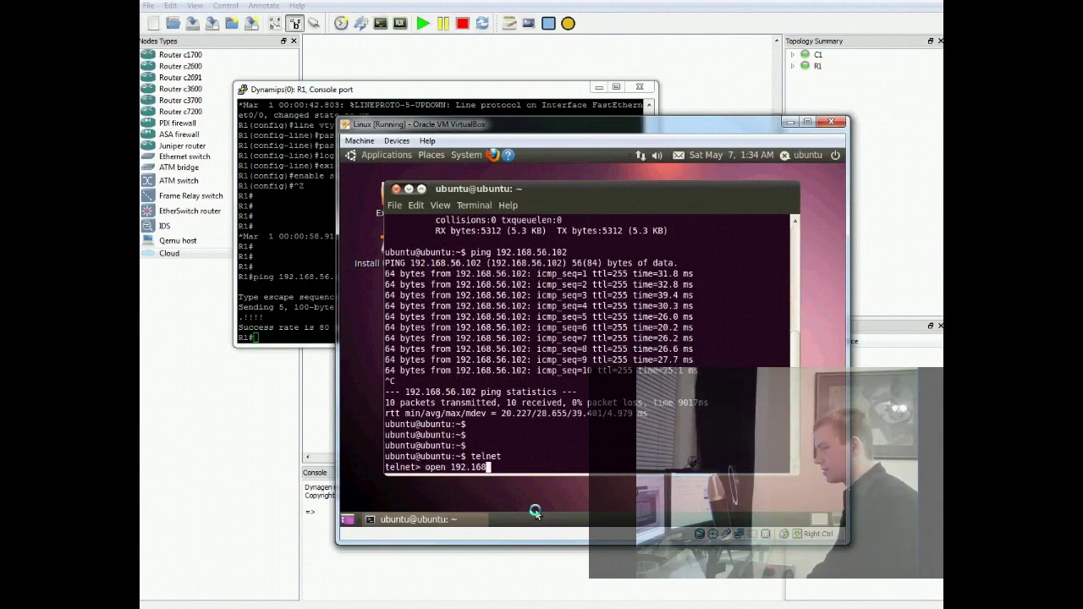
text(.56.102)
key(Return)
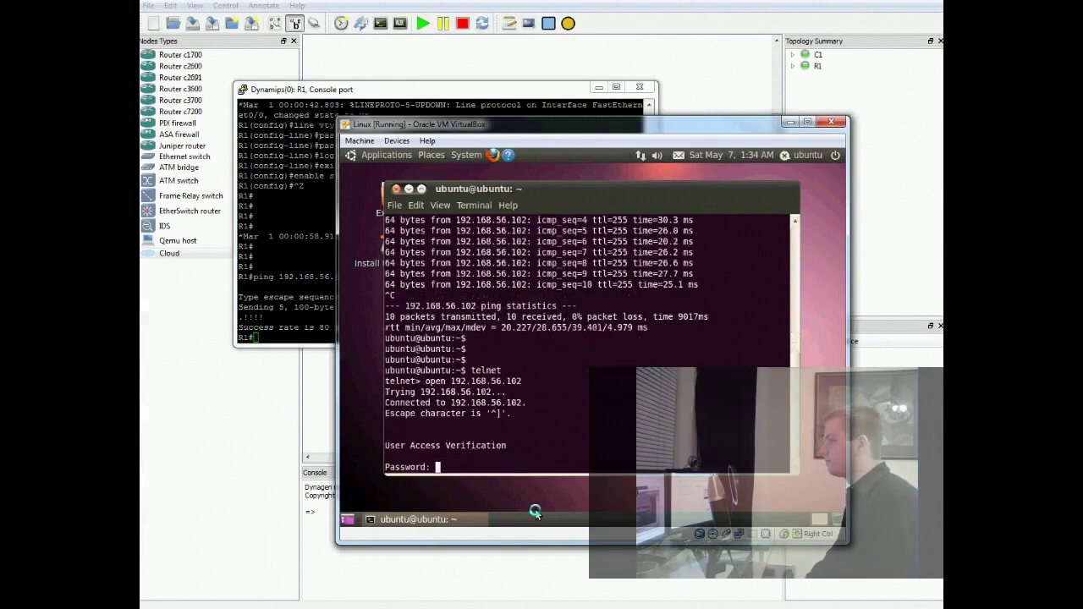
key(Return)
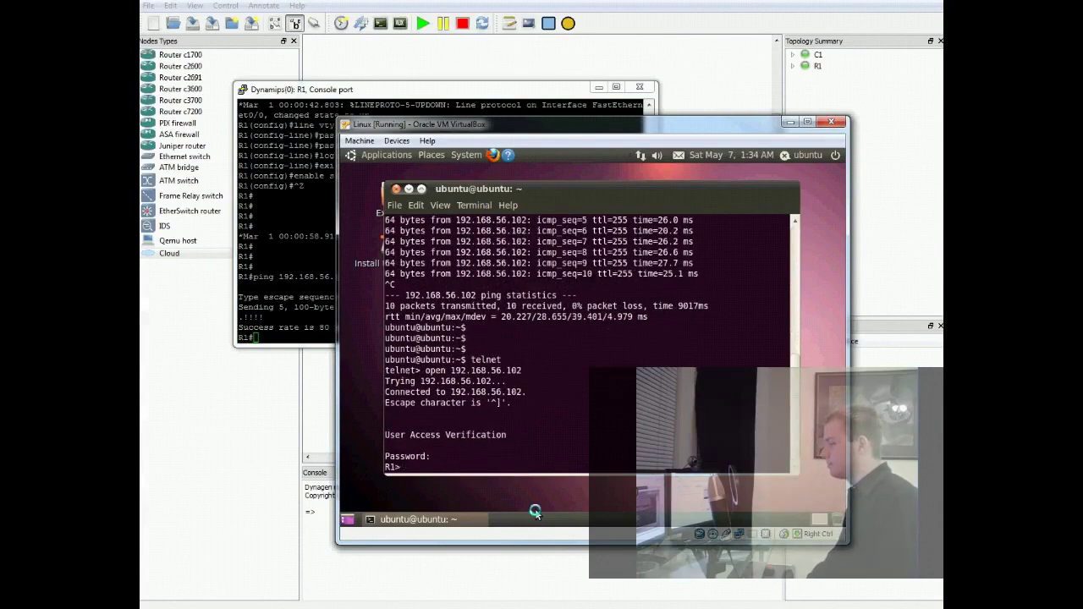
text(ena)
key(Return)
key(Return)
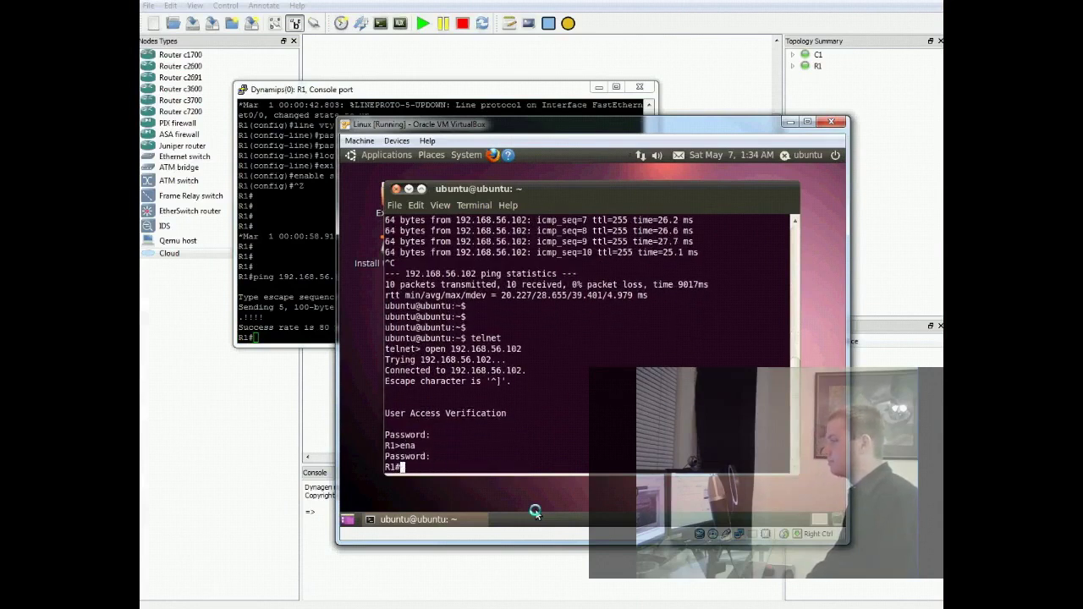
key(Return)
key(Return)
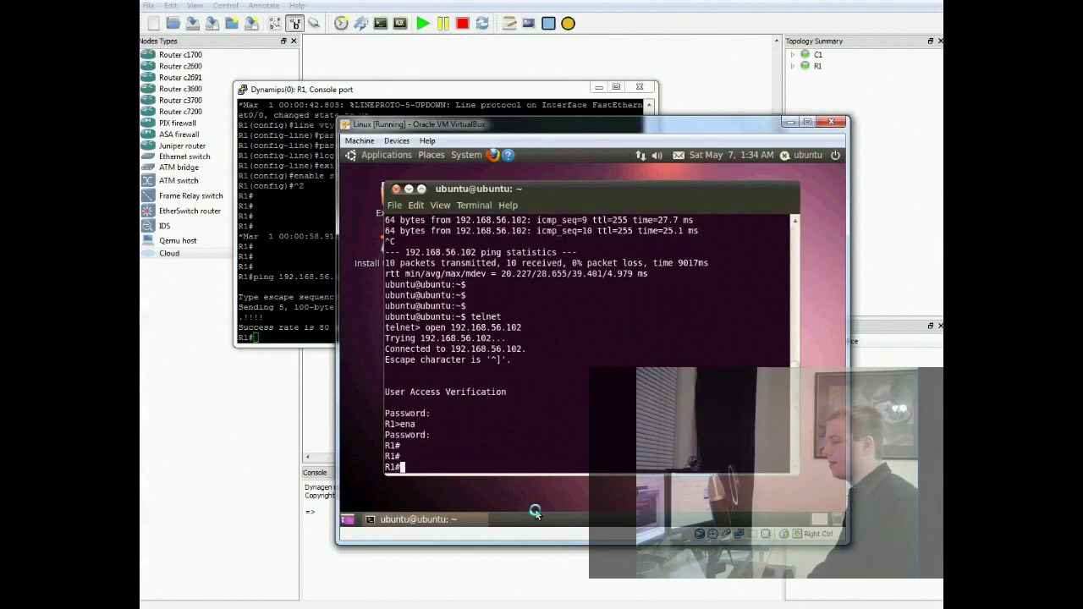
- Run show ip int brief, correcting the misspelled first attempt, to list the router's interfaces
text(show ip int )
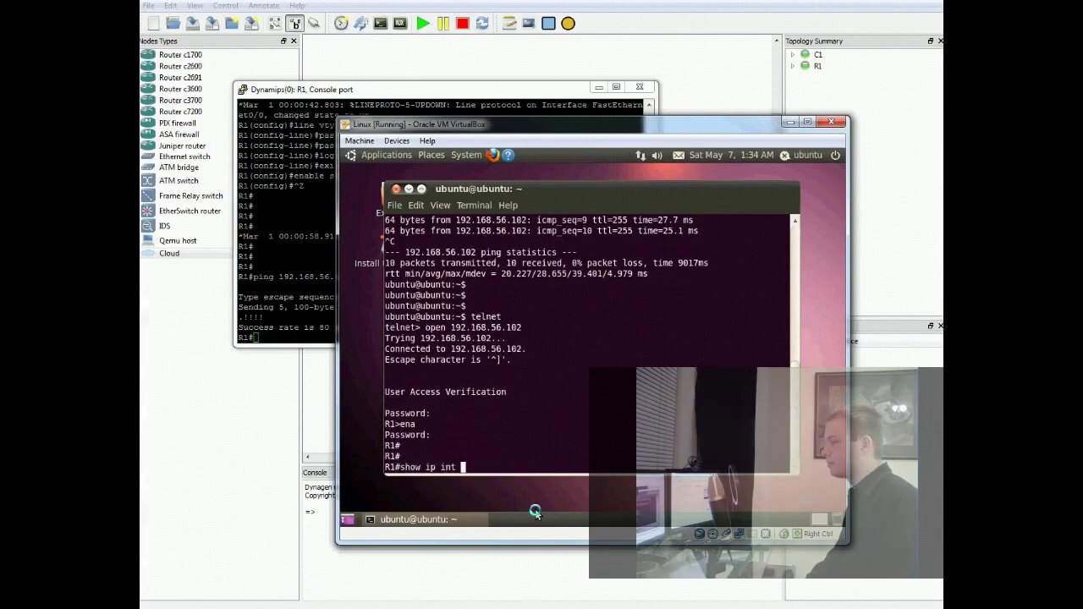
text(biref)
key(Return)
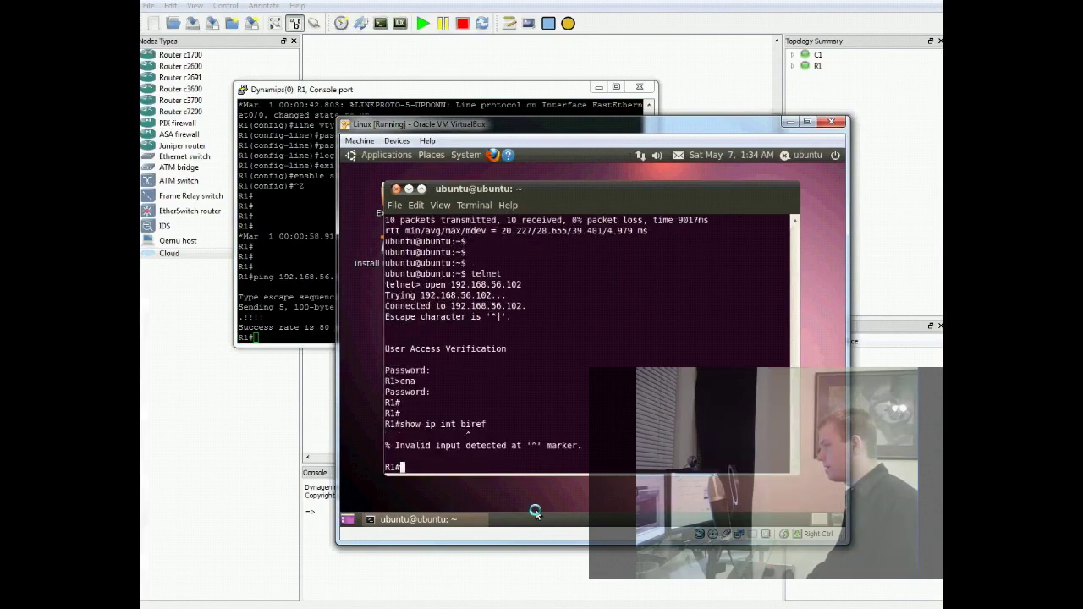
key(Up)
key(BackSpace)
key(BackSpace)
text(rief)
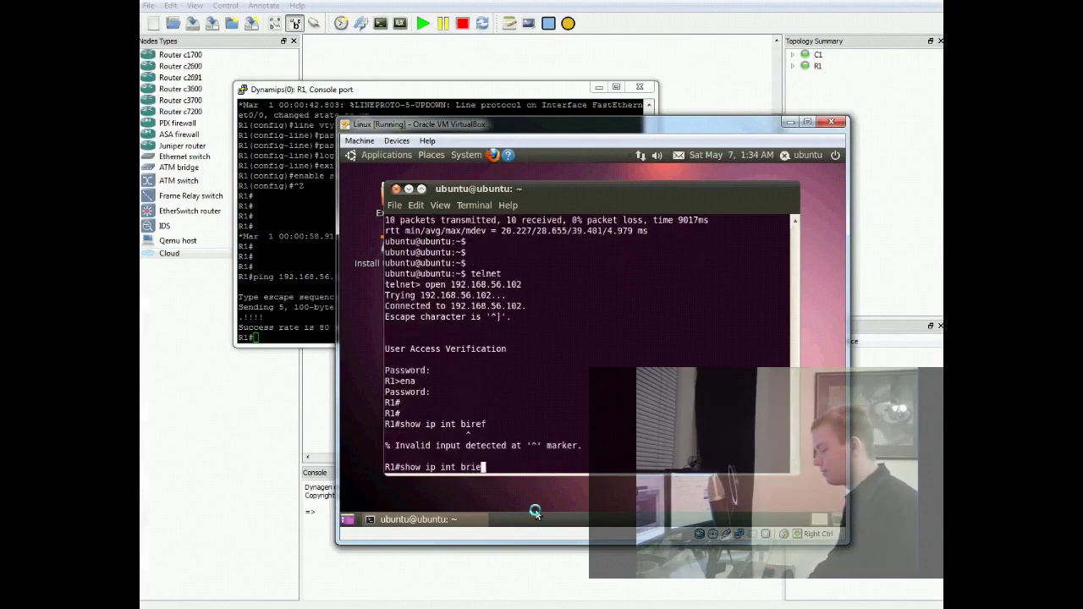
key(Return)
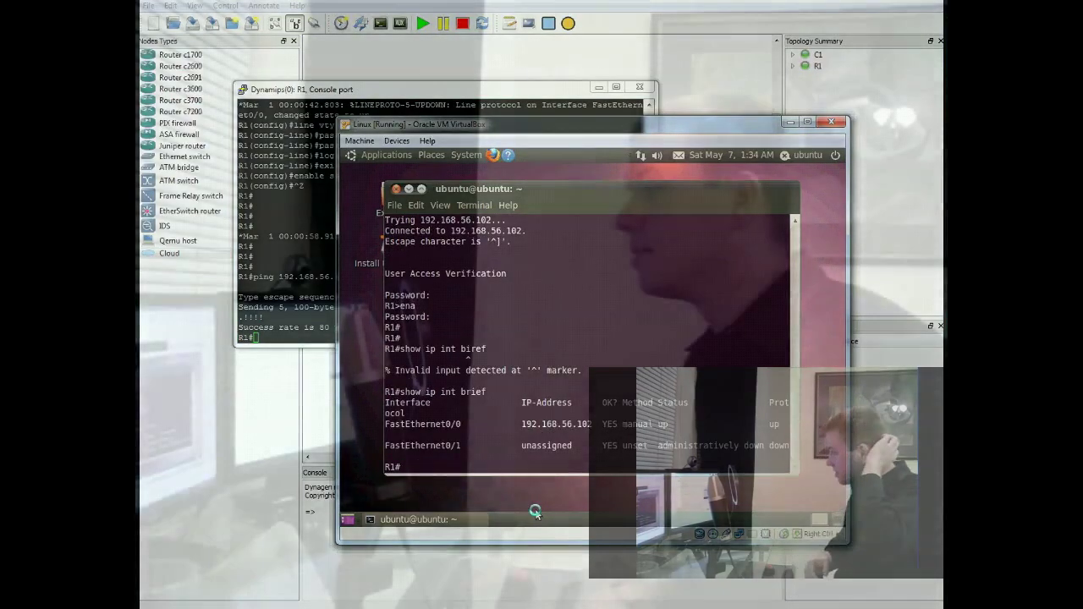